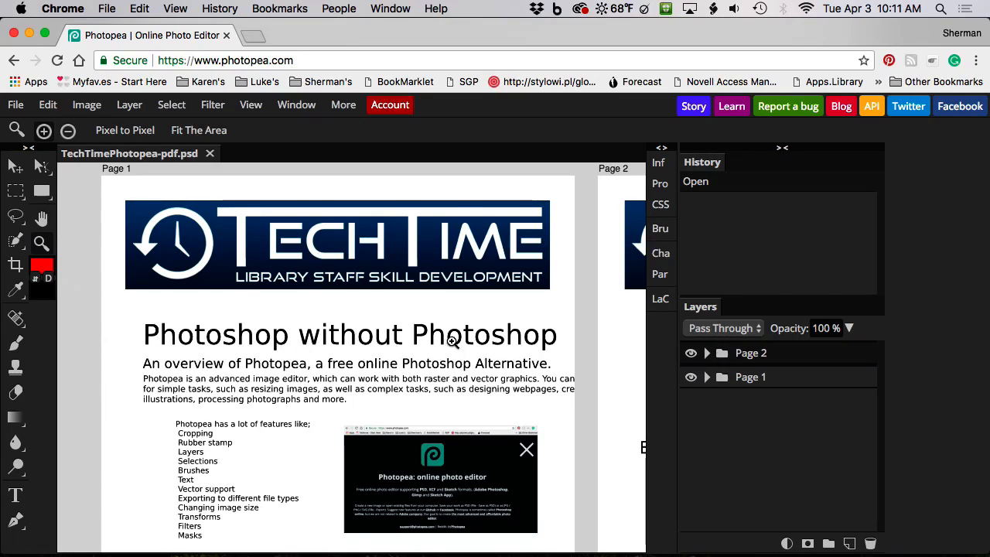
Look over both pages of the TechTimePhotopea-pdf handout, including the self-assessment checklist on Page 2
left_click_drag(499, 337, 299, 318)
left_click_drag(551, 314, 291, 293)
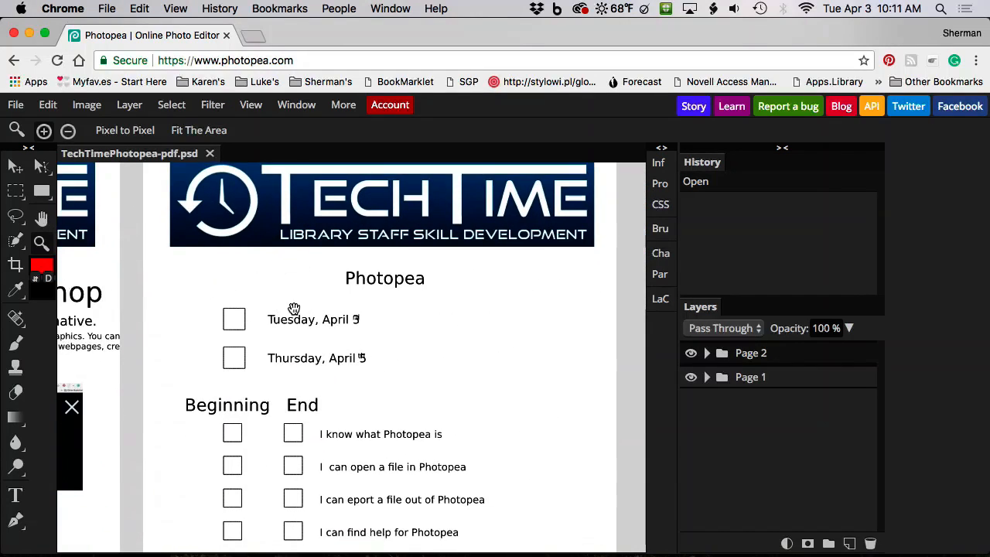
left_click_drag(327, 407, 333, 337)
left_click_drag(334, 381, 338, 244)
left_click_drag(342, 349, 665, 503)
left_click_drag(103, 193, 315, 297)
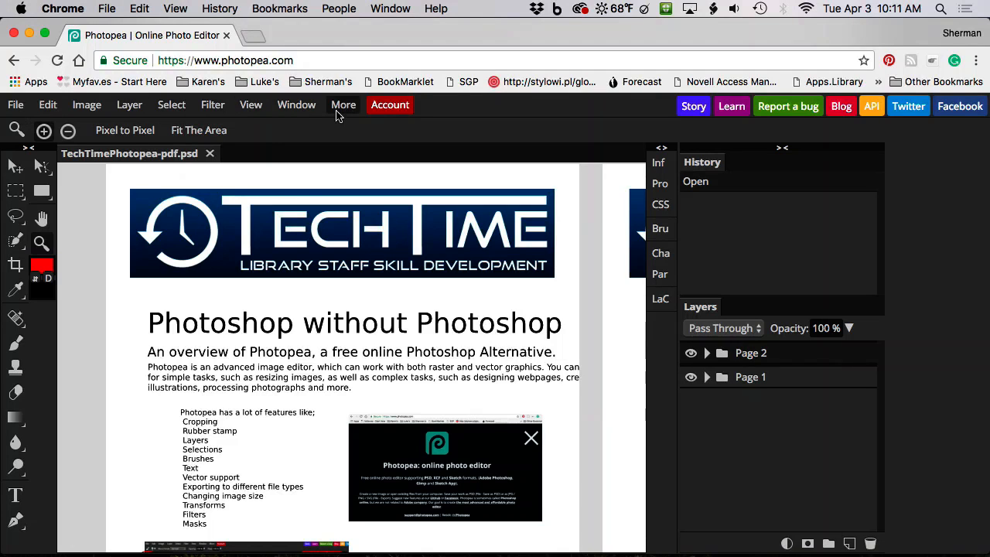
Search the web for photopea in a new browser tab and open the site's Learn page
key("super+t")
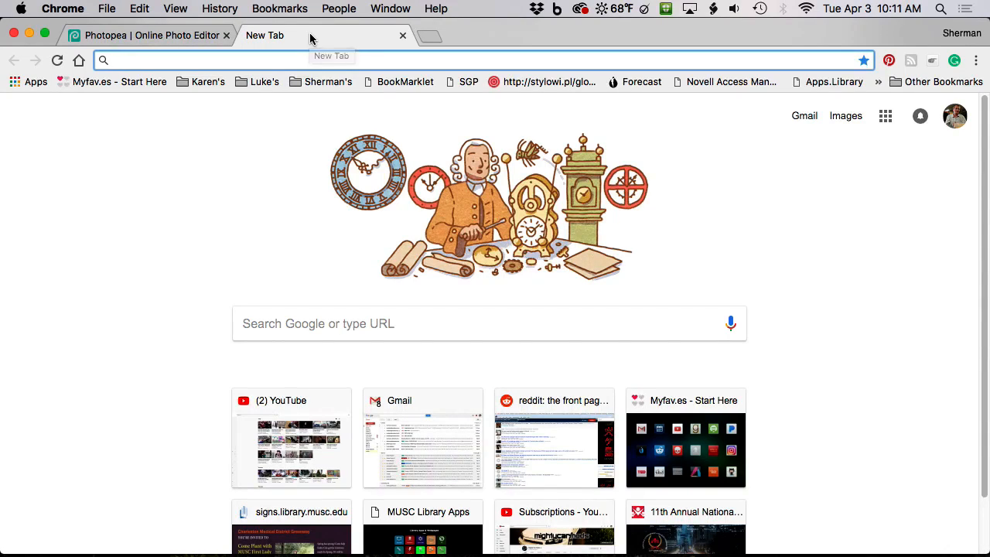
type("photo")
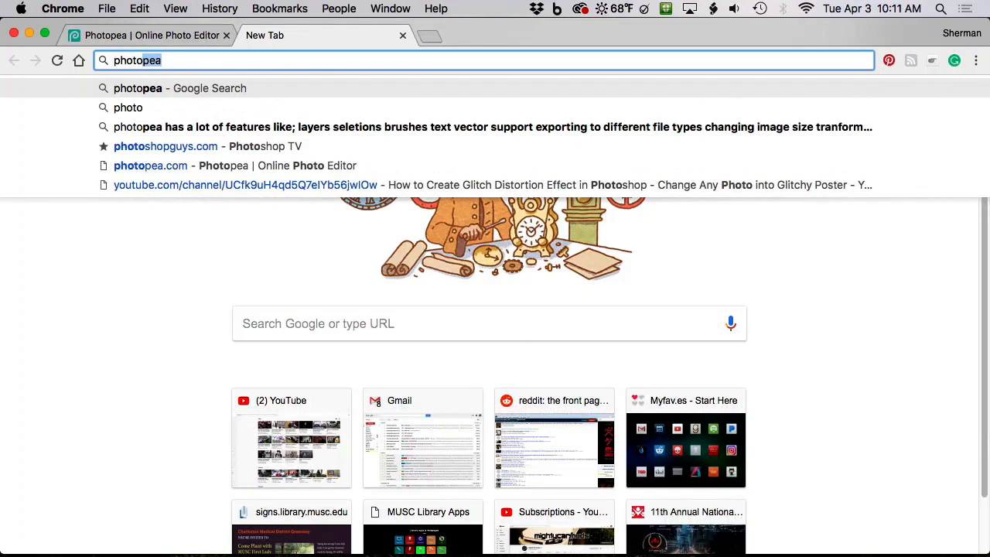
key("Return")
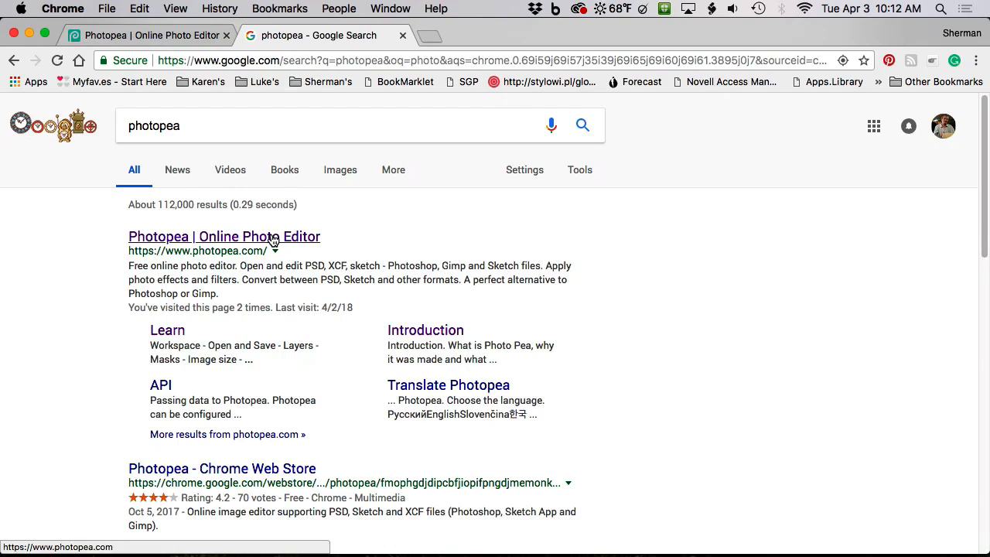
left_click(168, 337)
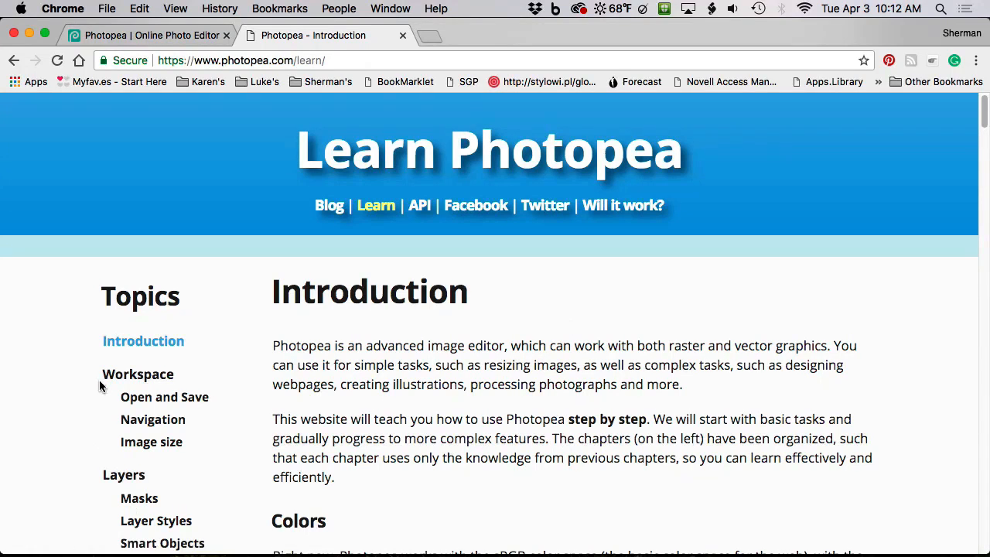
Look through the Learn Photopea topic list, from Workspace to Other, and return to the Introduction
scroll(100, 388, "down", 2)
scroll(116, 391, "down", 3)
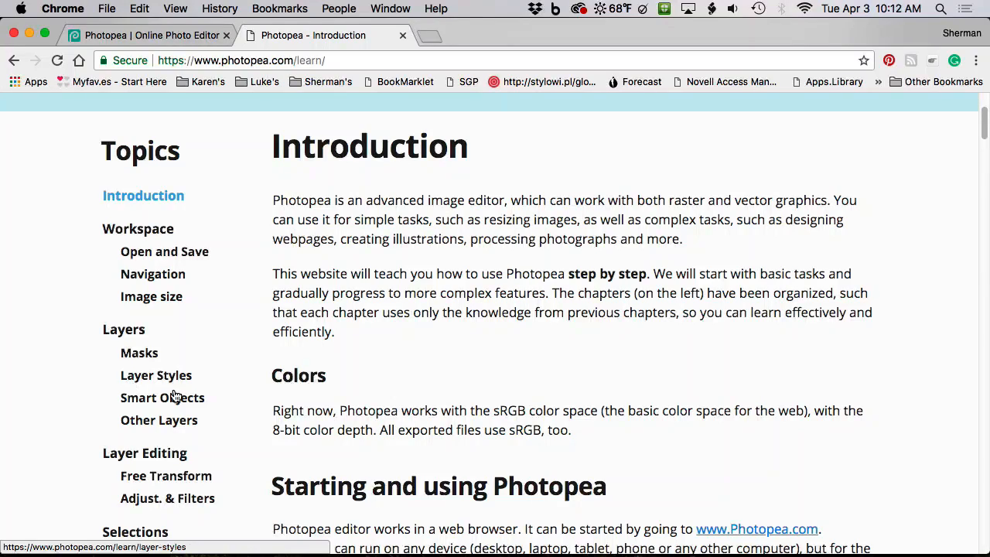
scroll(90, 352, "down", 2)
scroll(90, 352, "down", 15)
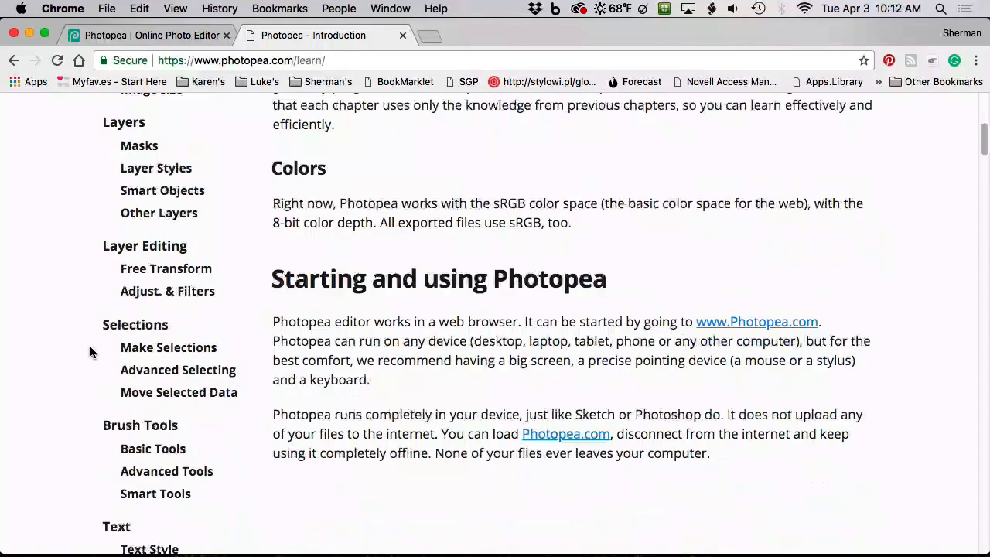
scroll(92, 351, "up", 10)
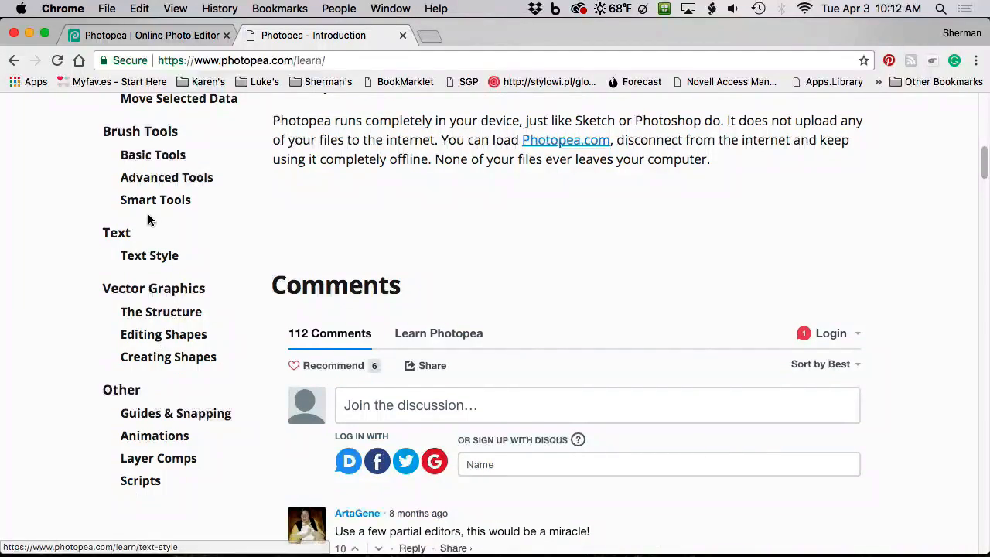
scroll(149, 219, "up", 4)
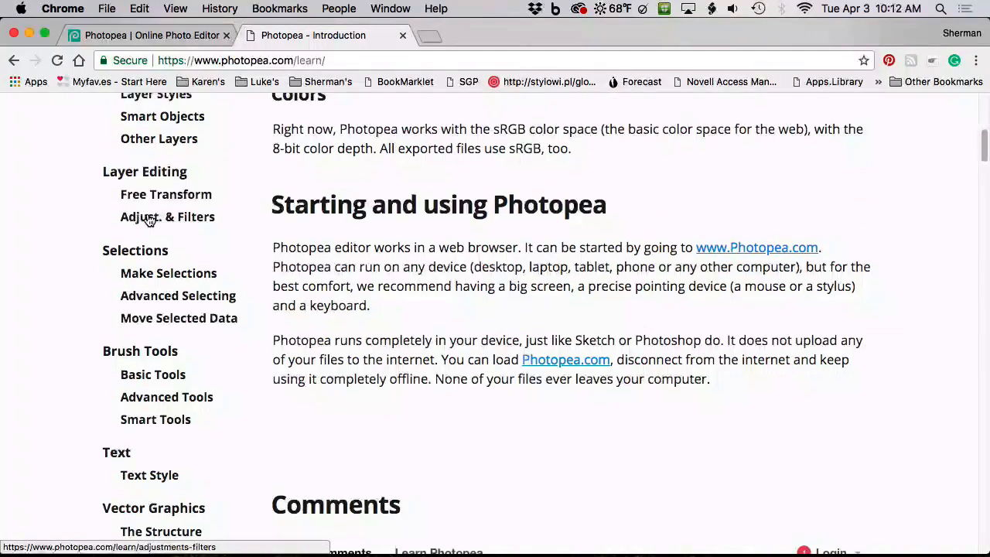
scroll(145, 232, "up", 1)
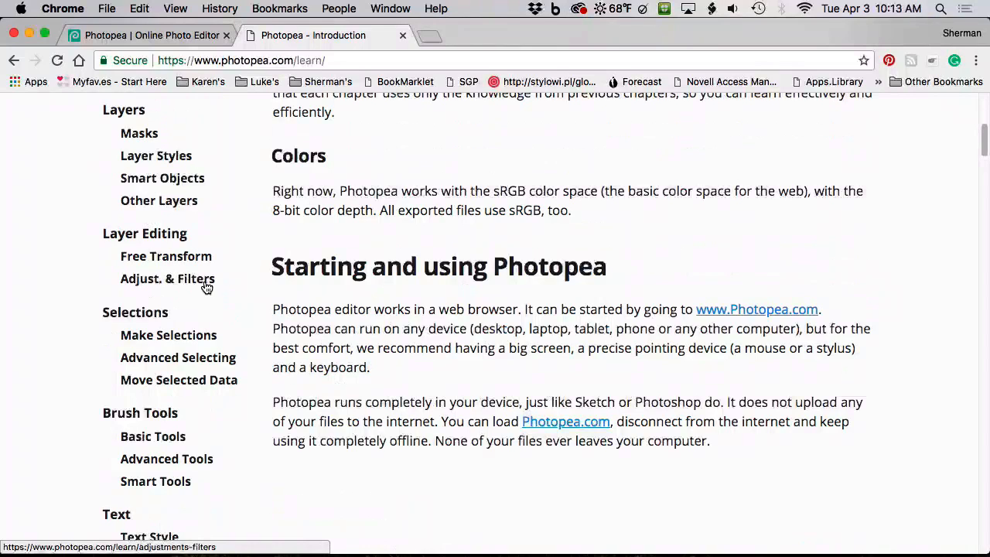
scroll(205, 267, "up", 4)
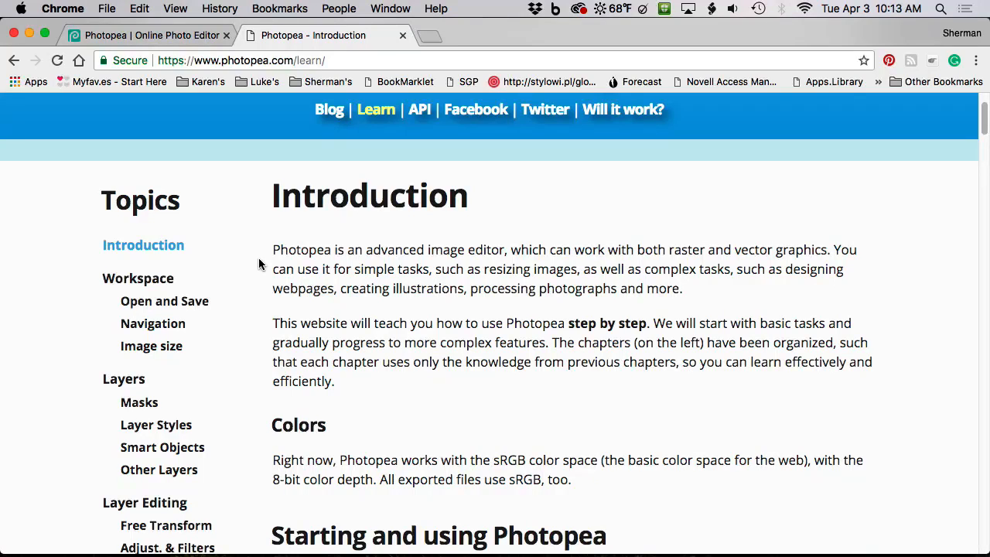
Return to the Photopea editor and open TU GEECH[7].JPG from the Downloads folder in Box Sync
left_click(127, 35)
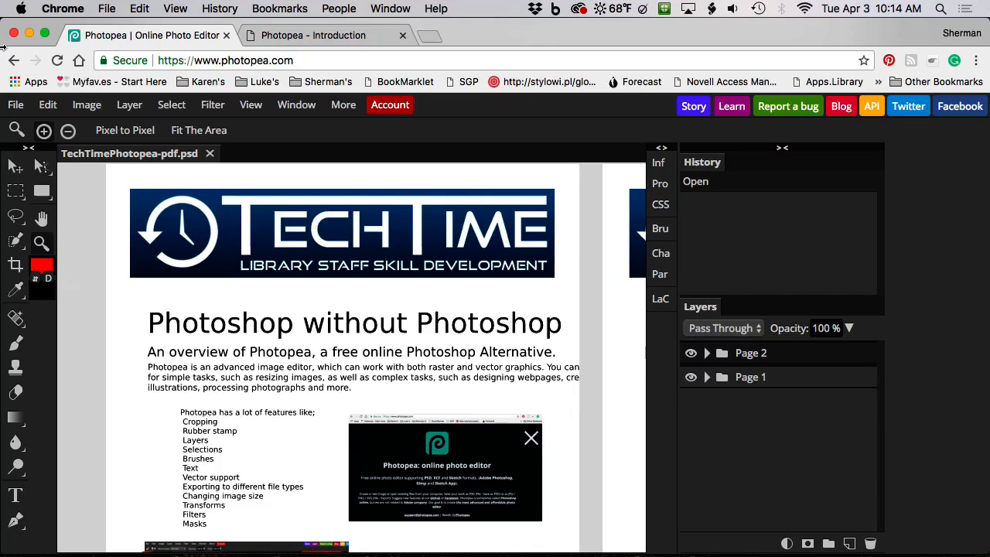
left_click(16, 104)
left_click(36, 153)
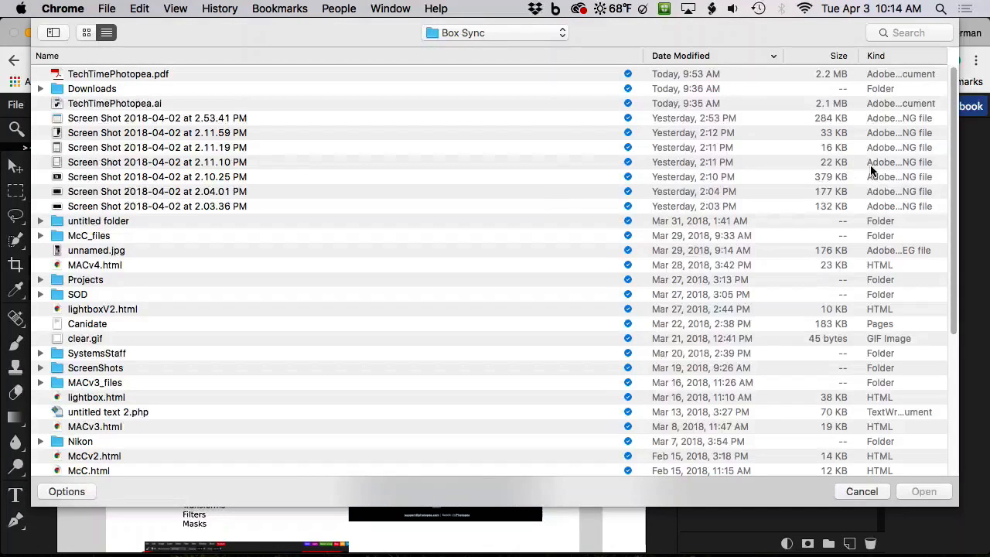
double_click(108, 88)
left_click(112, 78)
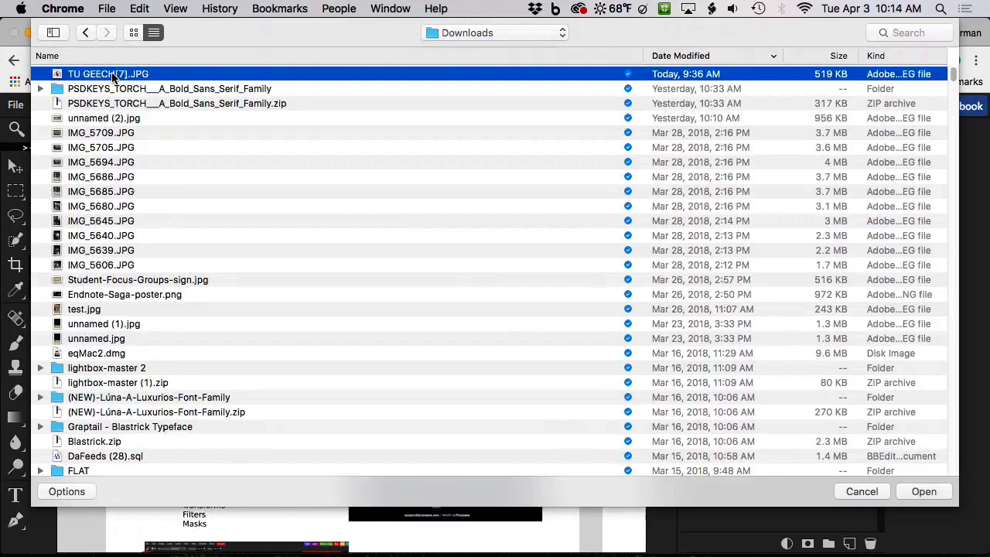
left_click(917, 493)
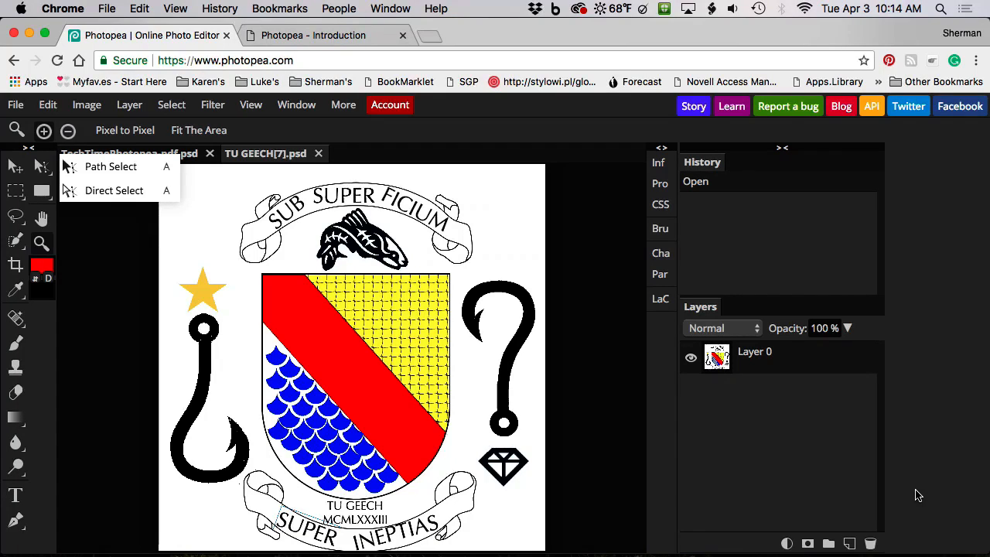
Make a rectangular selection around the initial letter I of INEPTIAS in the lower banner
left_click(122, 243)
key("space")
left_click_drag(412, 395, 363, 220)
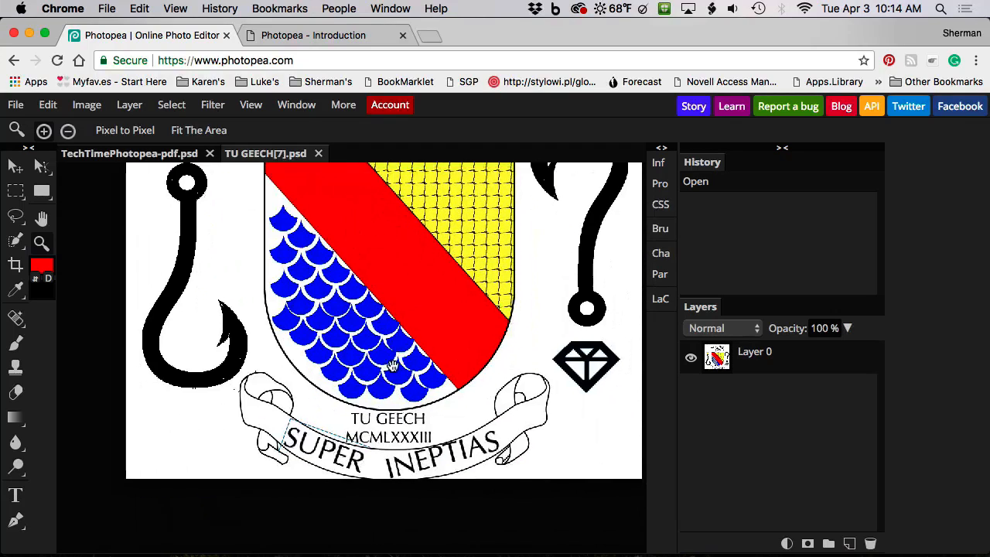
left_click_drag(392, 365, 362, 286)
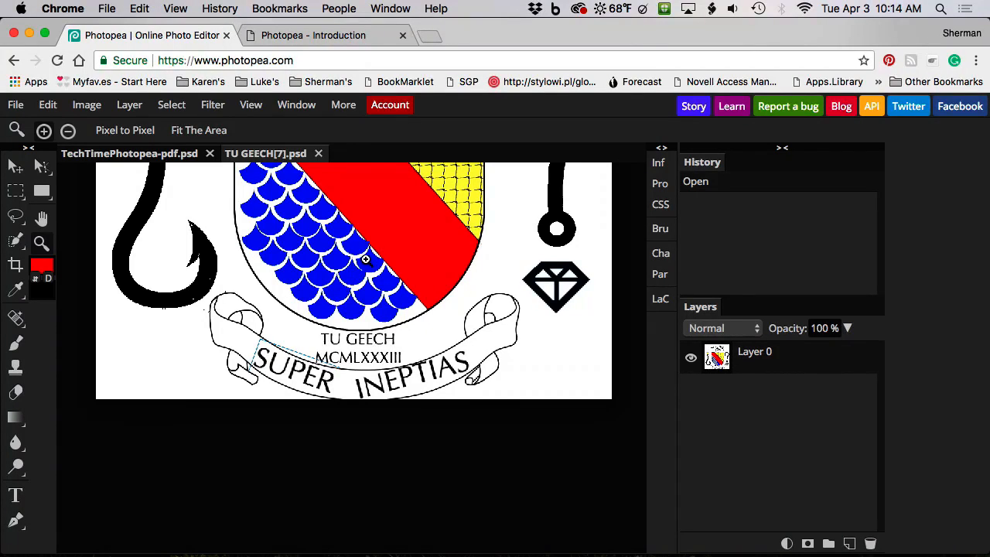
left_click(16, 191)
left_click(85, 191)
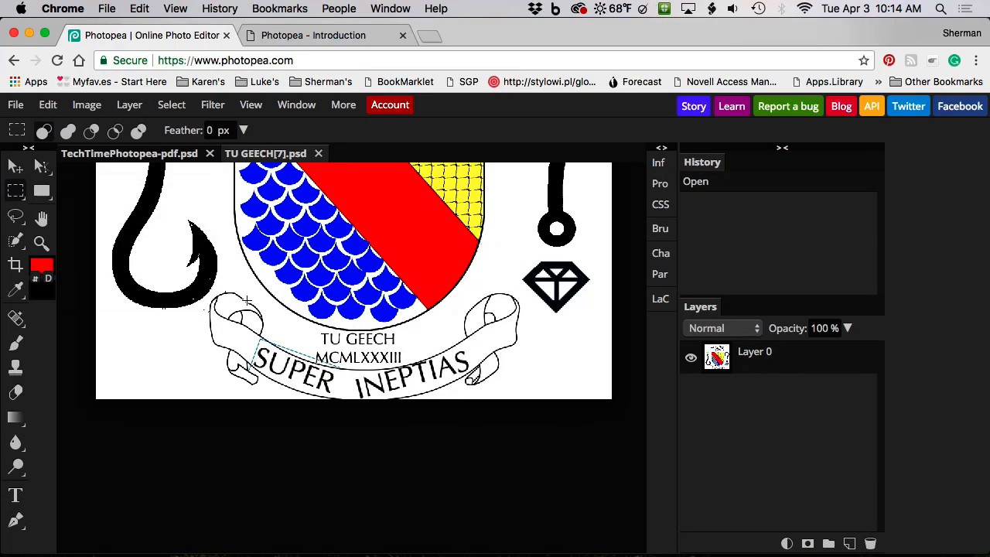
left_click_drag(349, 376, 363, 399)
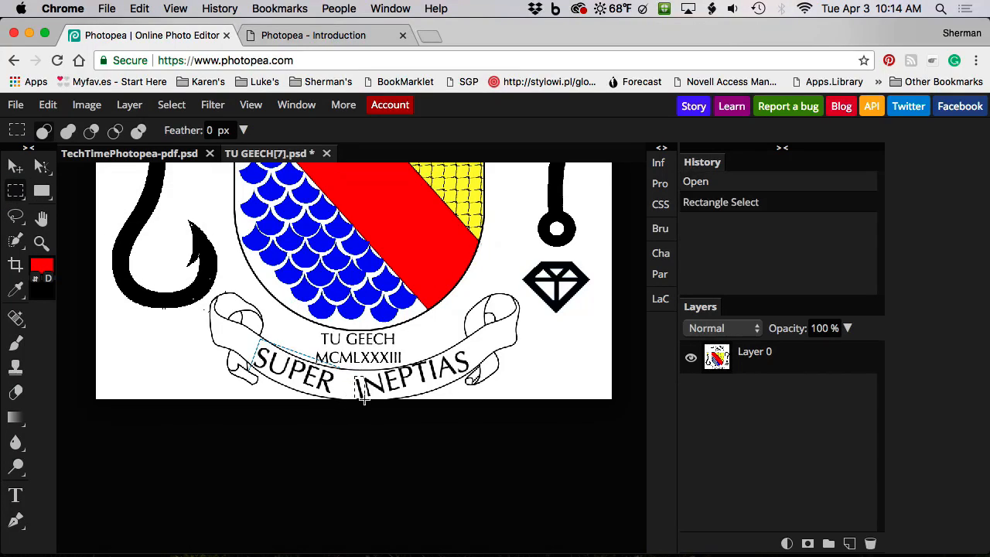
left_click(47, 106)
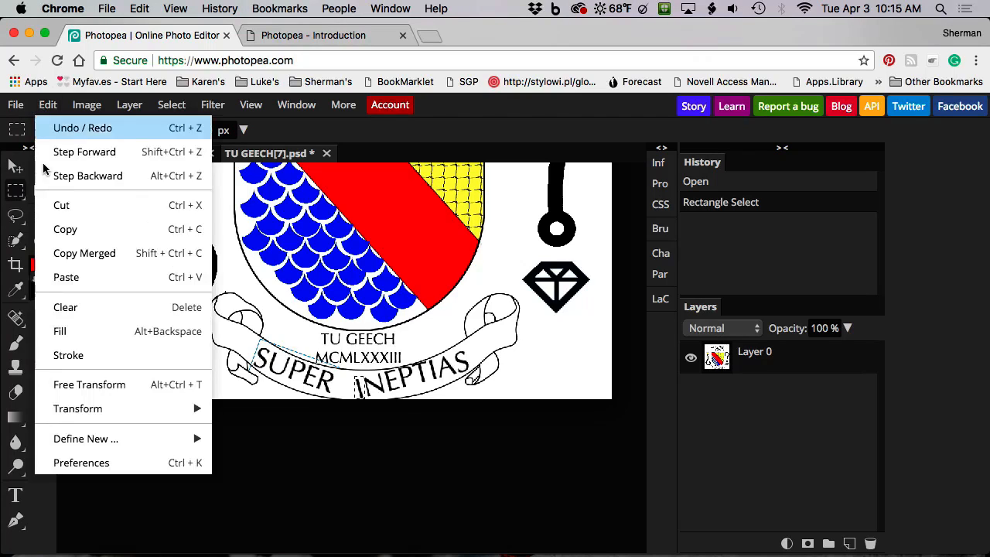
left_click(89, 390)
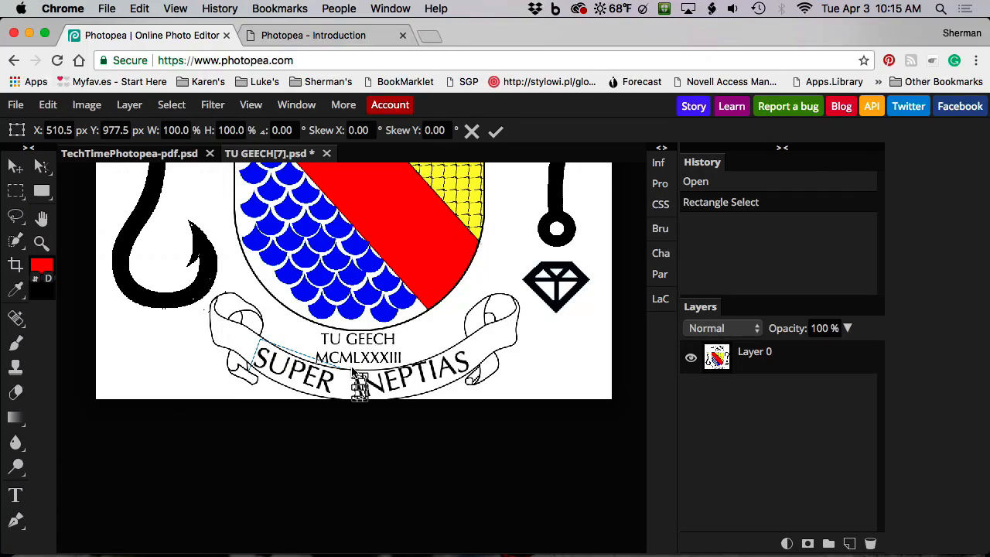
key("super+space")
key("Escape")
Free-transform the selected letter I of INEPTIAS, moving it up and away from the N to about X 505.5 px, Y 972.5 px
left_click(41, 243)
left_click(340, 386)
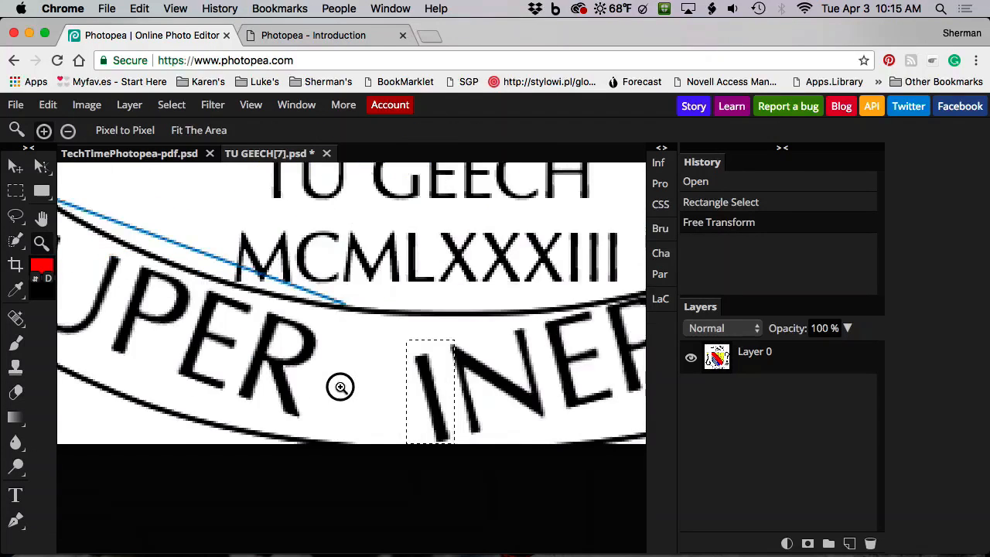
left_click(340, 386)
key("space")
left_click_drag(407, 392, 291, 318)
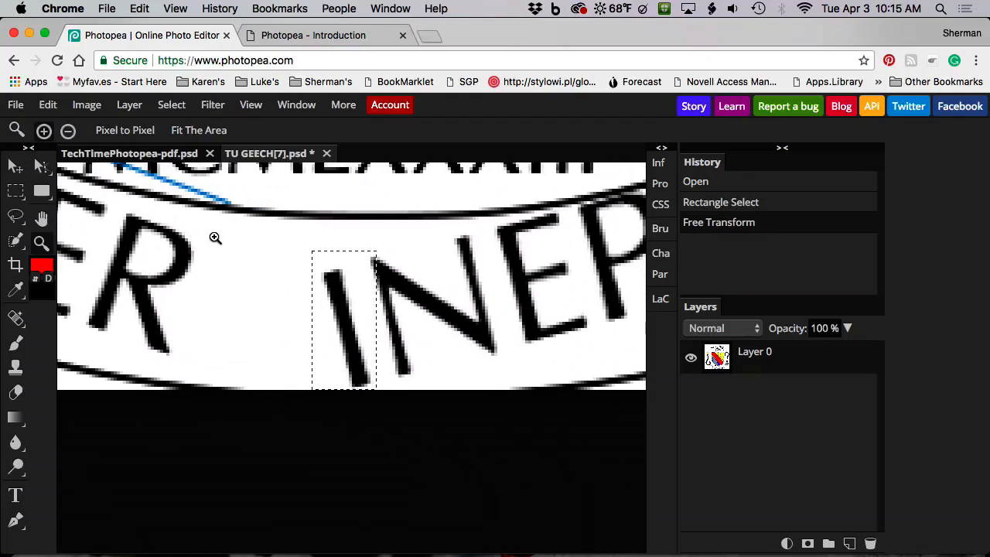
key("super+t")
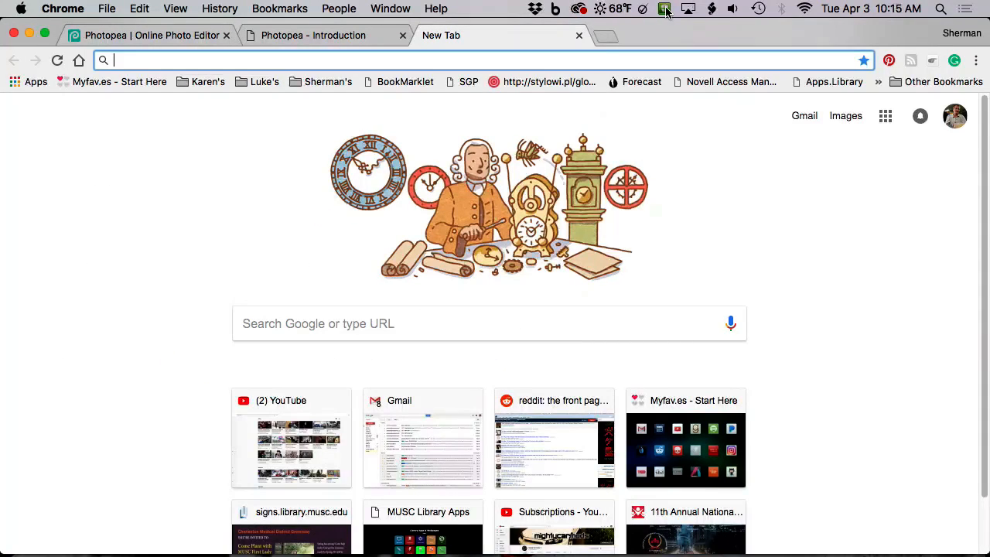
left_click(579, 35)
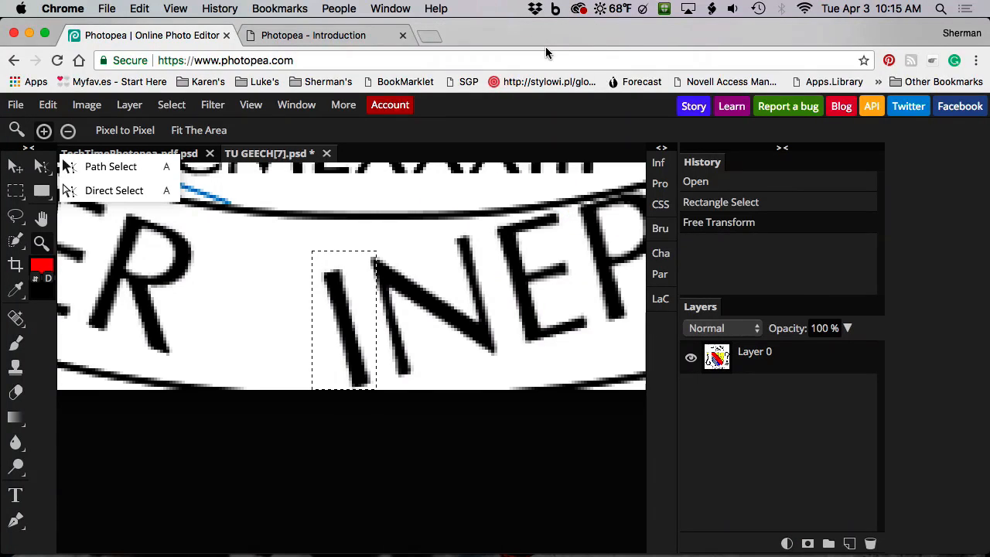
left_click(48, 104)
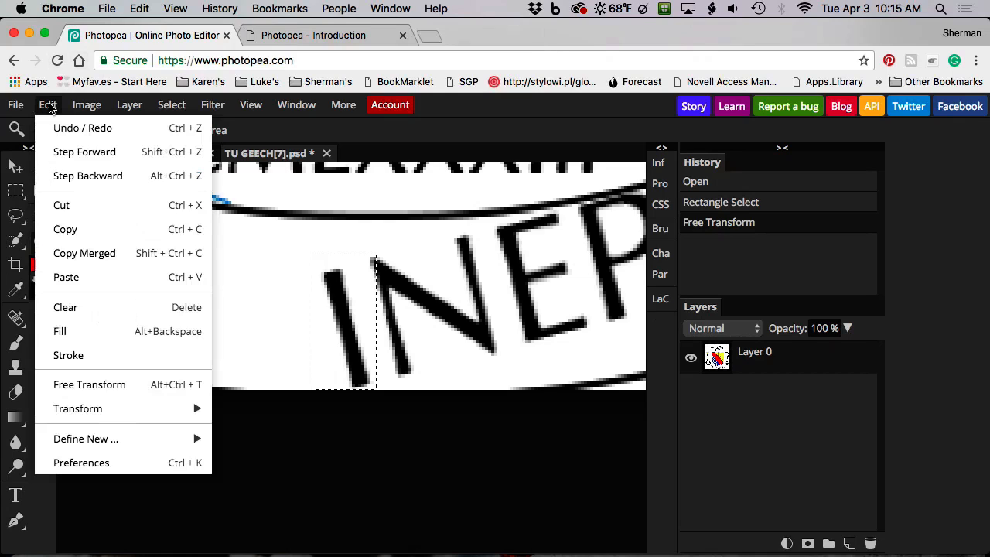
left_click(123, 386)
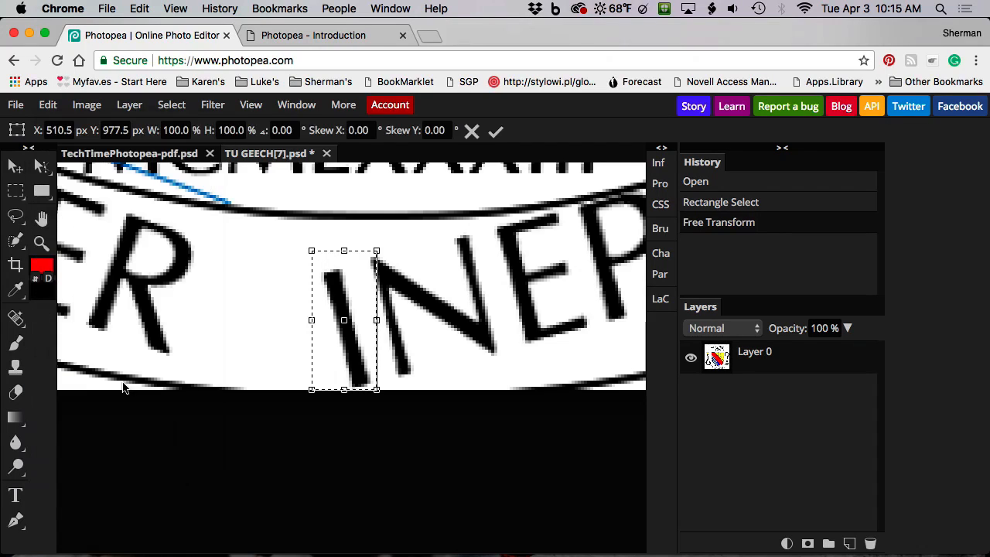
left_click(352, 347)
left_click_drag(352, 346, 336, 331)
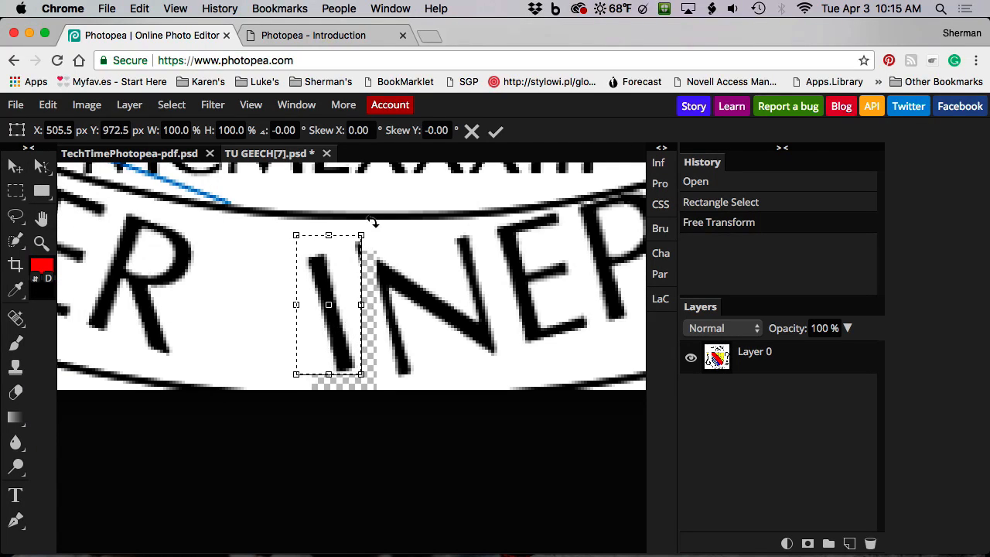
Rotate the letter I about 17.86° clockwise to stand nearly upright, and deselect it
left_click_drag(372, 224, 394, 241)
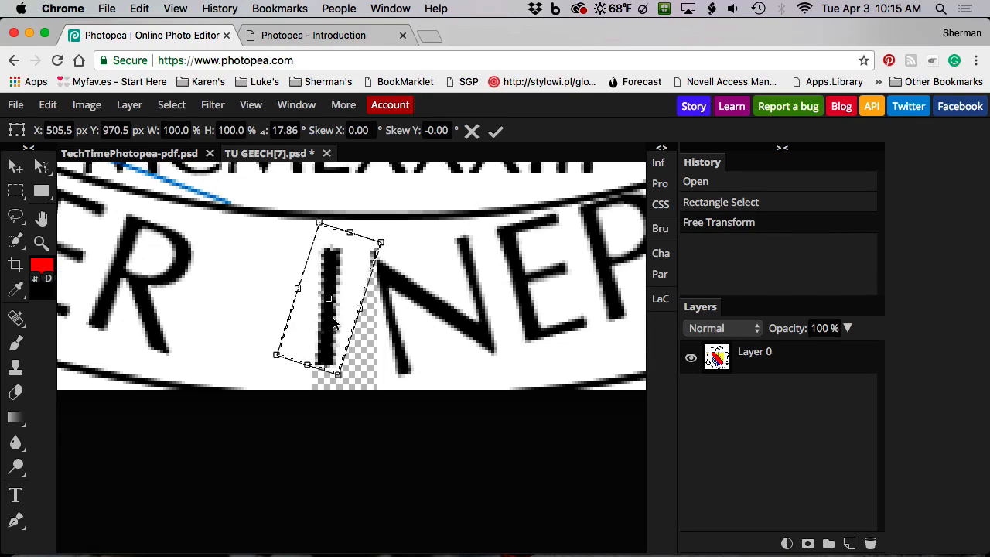
key("z")
key("super+d")
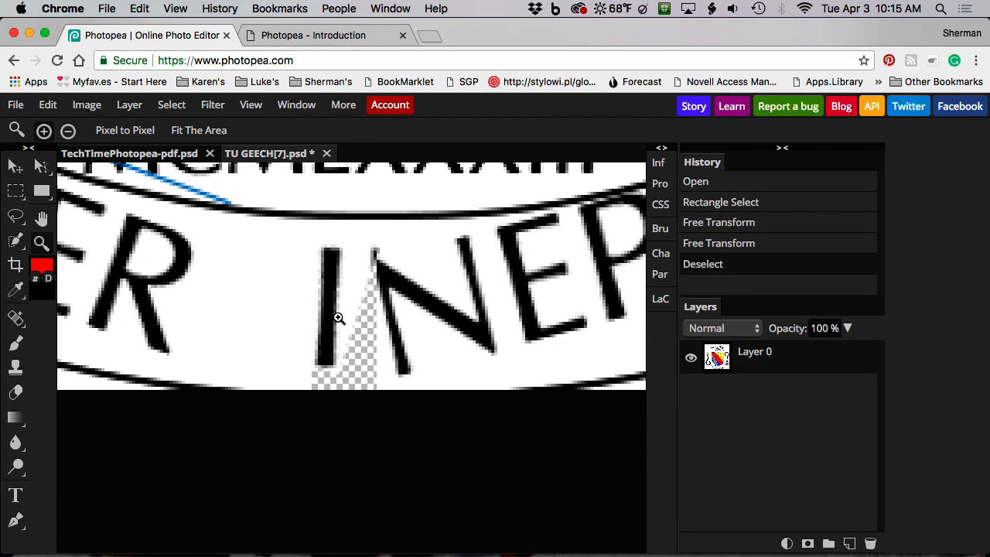
Make a rectangular selection around the letters NEPTIAS in the lower banner, leaving out the rotated I
left_click(400, 325, "alt")
left_click(401, 325, "alt")
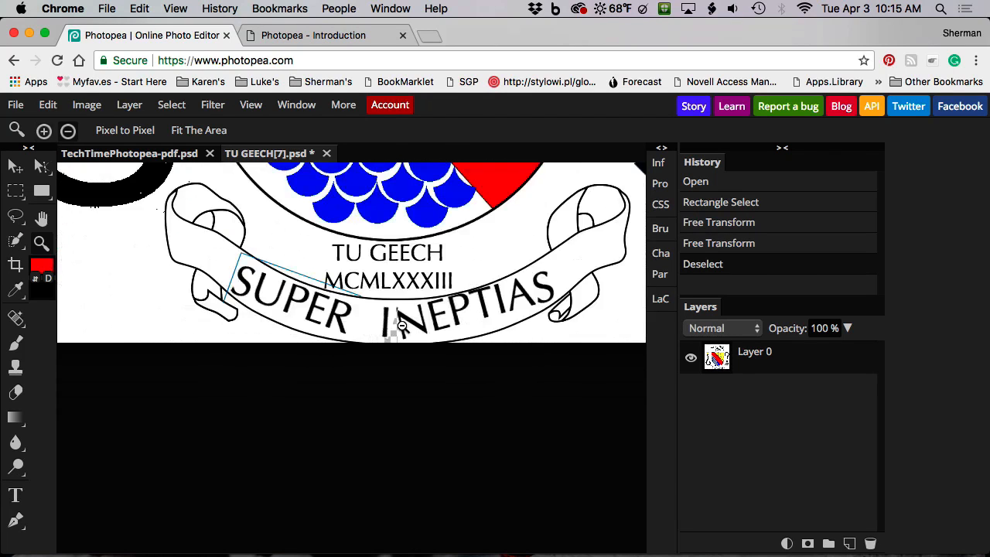
left_click(399, 325, "alt")
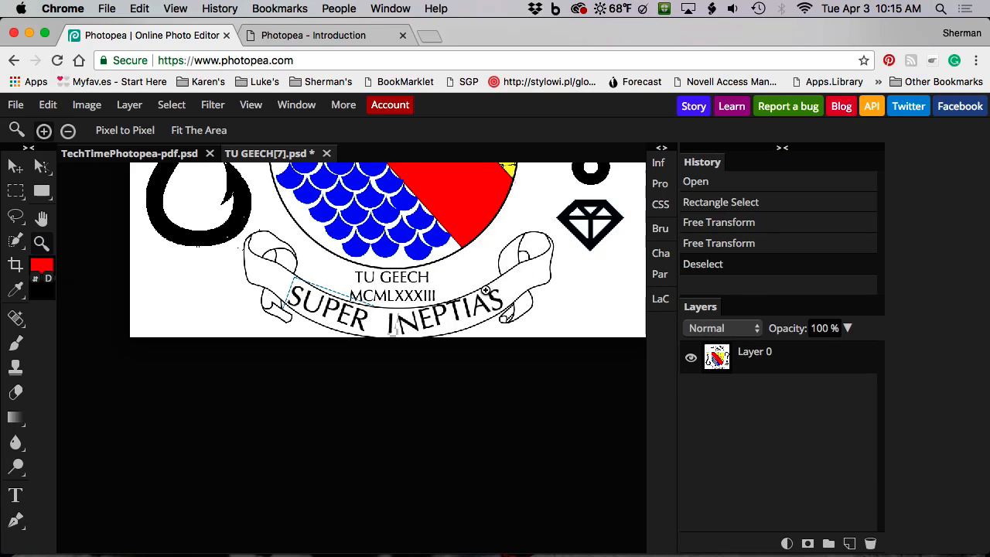
left_click(15, 189)
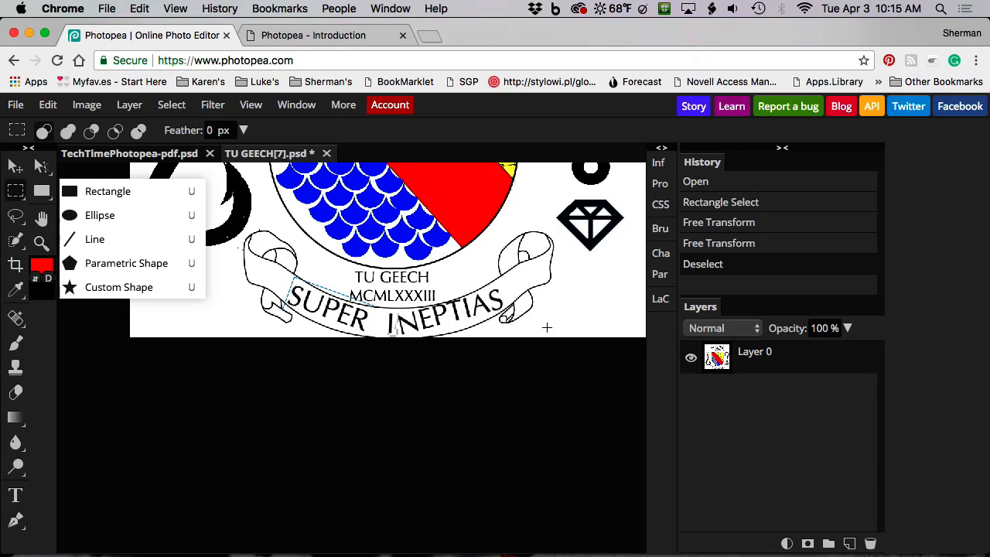
left_click_drag(505, 282, 395, 341)
Duplicate Layer 0, which holds the coat of arms artwork
left_click(834, 468)
left_click_drag(758, 361, 853, 544)
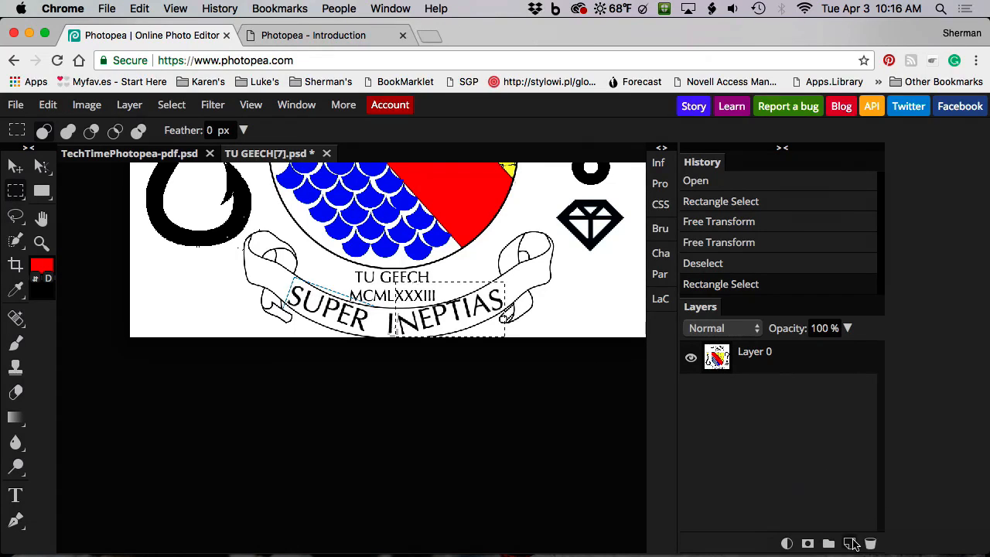
right_click(769, 354)
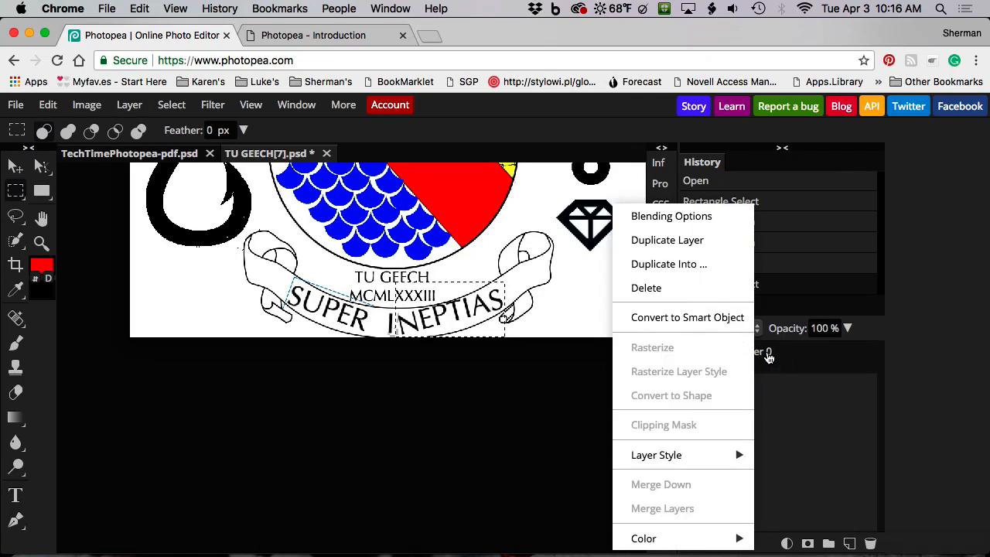
left_click(706, 240)
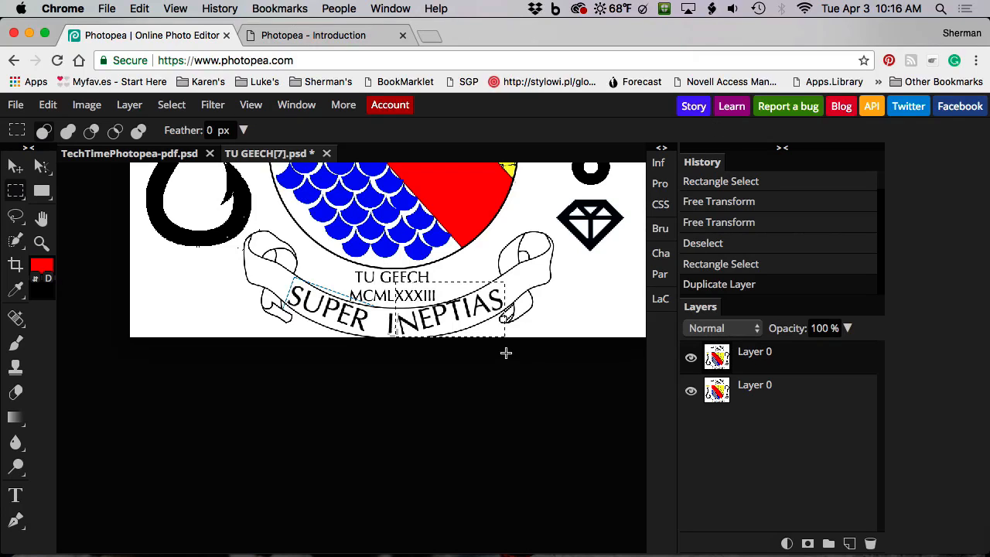
Try to free-transform the selected letters NEPTIAS by reducing their height to 93.83%
left_click(47, 105)
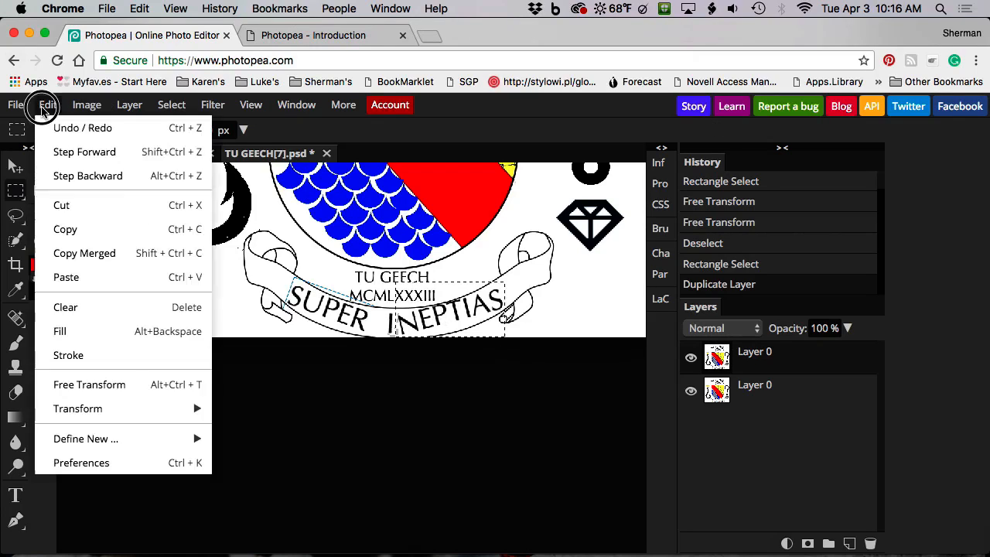
left_click(82, 384)
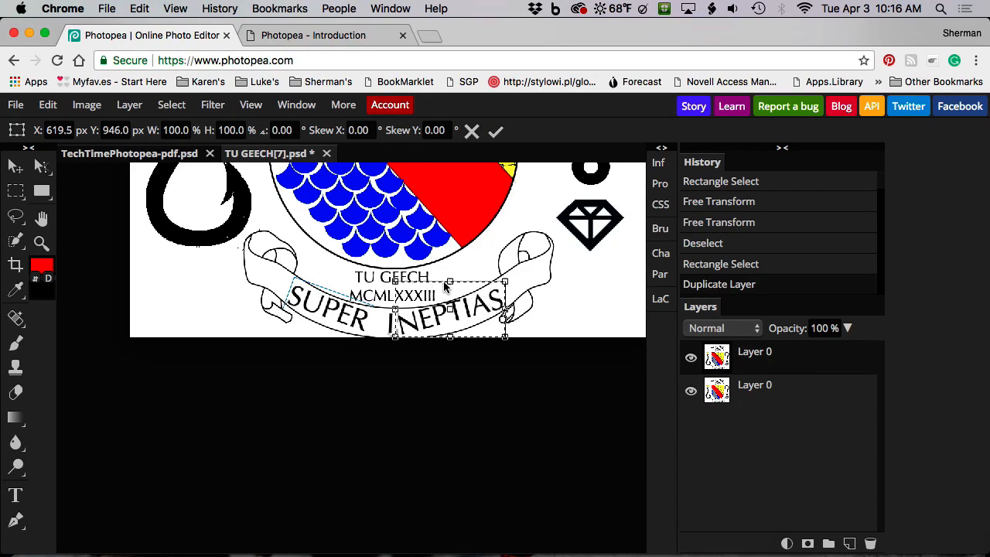
left_click_drag(449, 282, 451, 285)
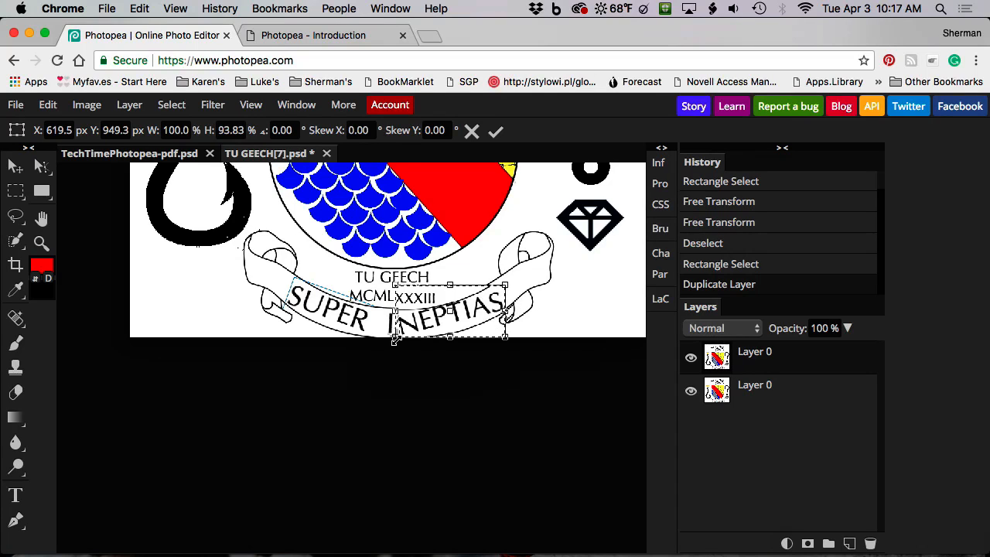
key("Return")
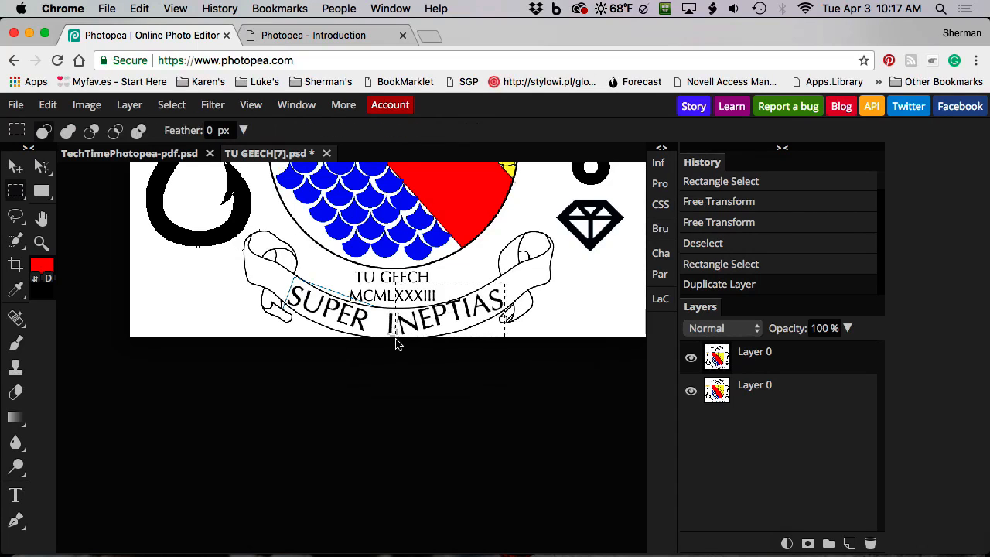
mouse_move(14, 187)
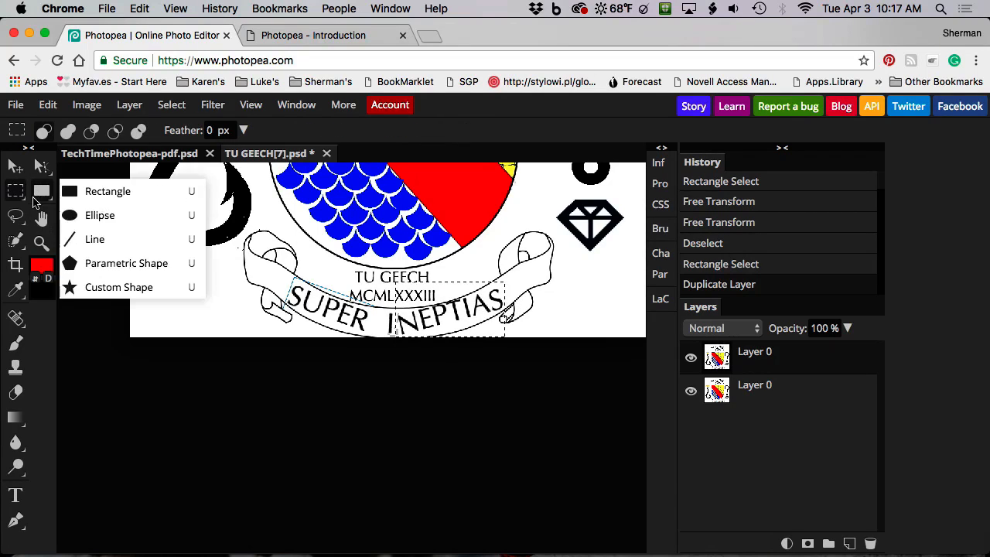
left_click(14, 165)
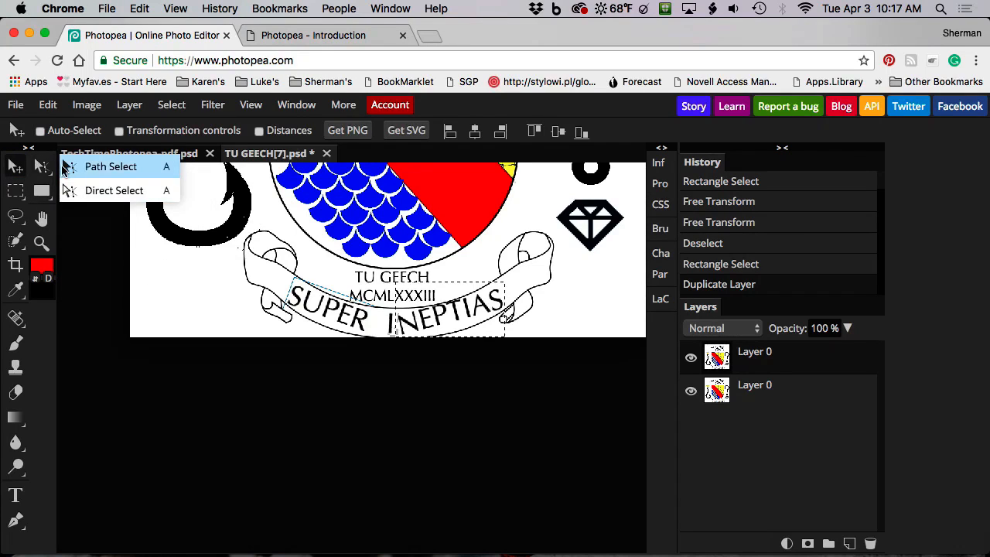
left_click(41, 165)
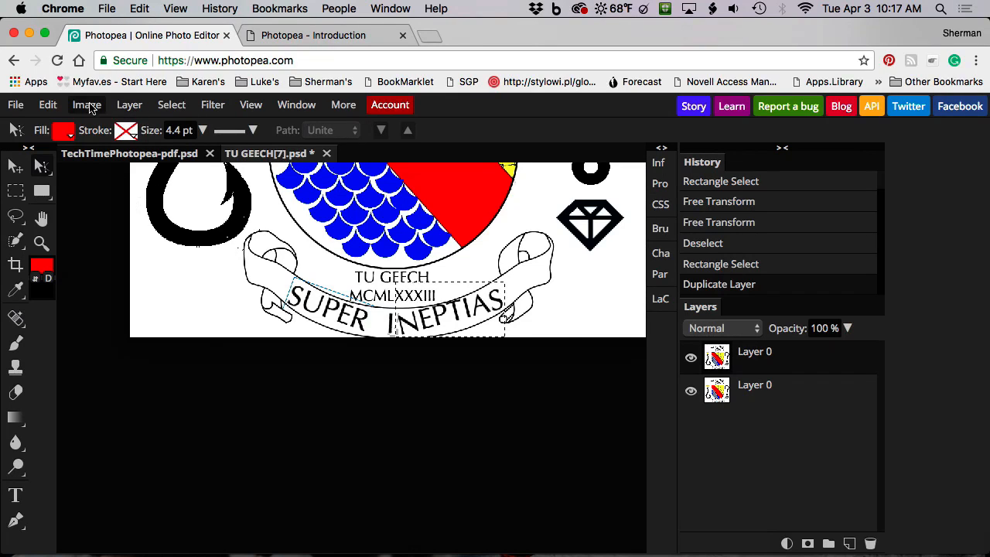
left_click(48, 105)
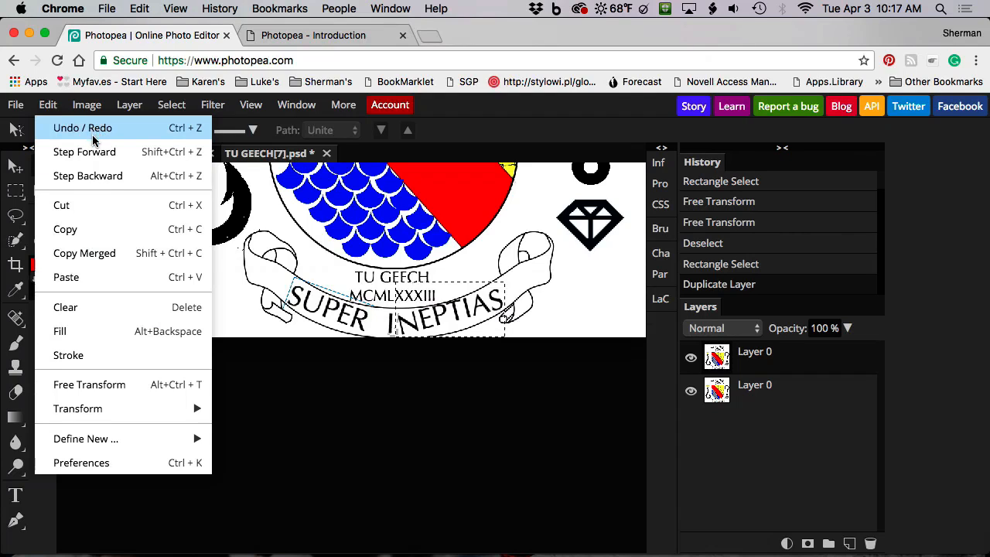
left_click(72, 384)
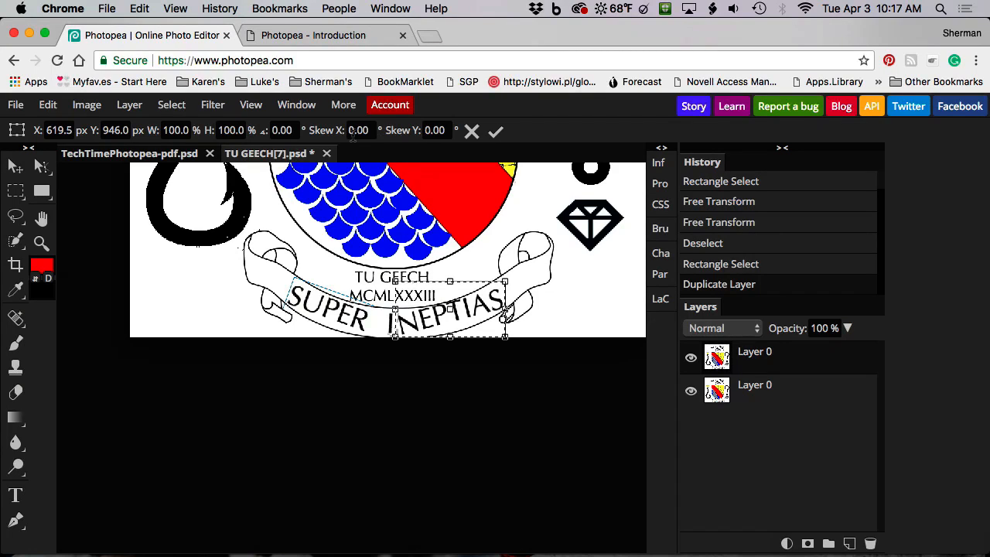
right_click(42, 191)
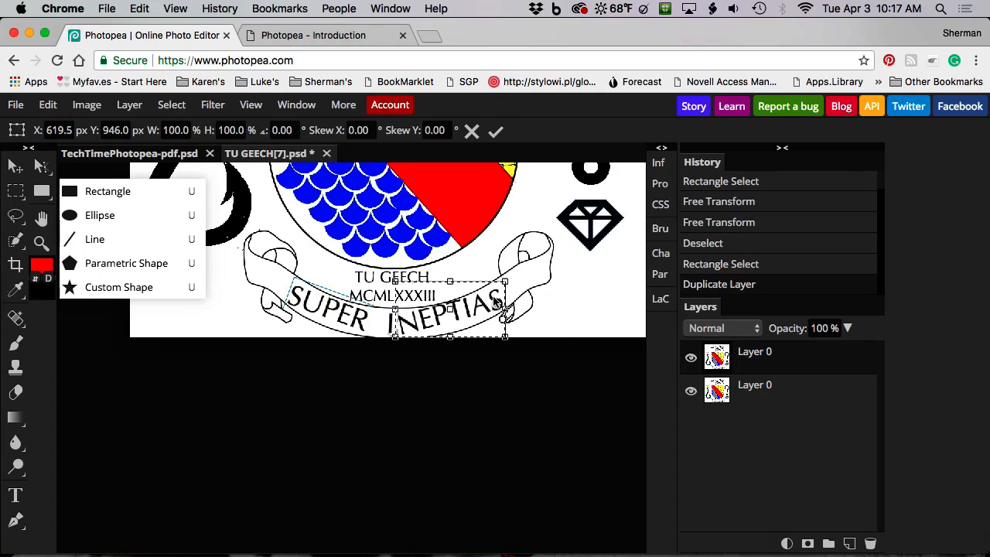
left_click(93, 287)
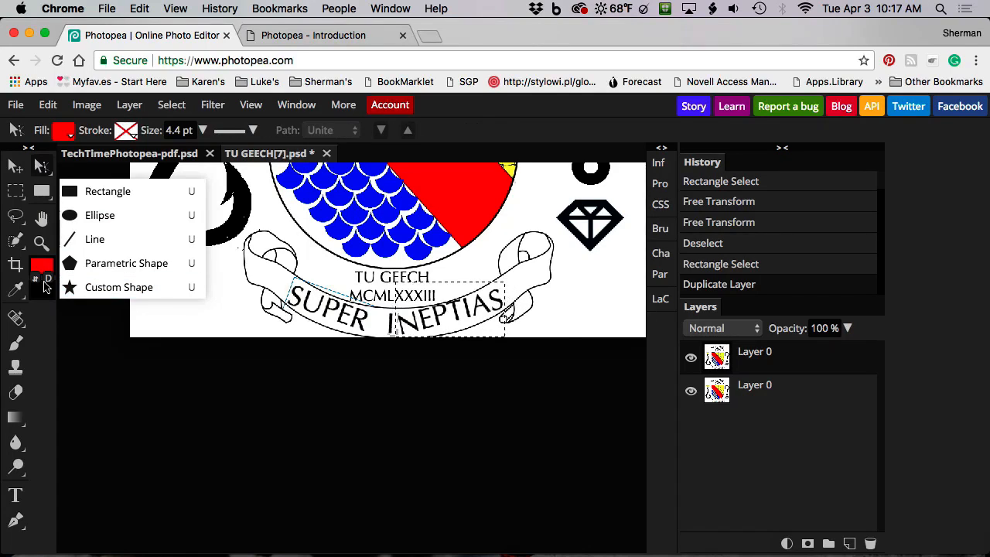
Replace the current selection with a new rectangular selection around the whole word INEPTIAS in the lower banner
key("super+d")
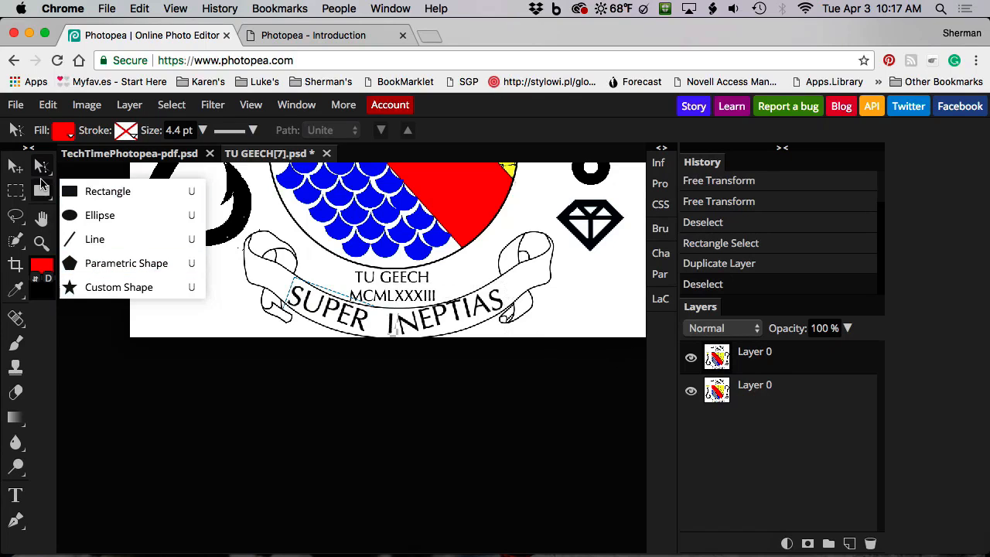
right_click(13, 190)
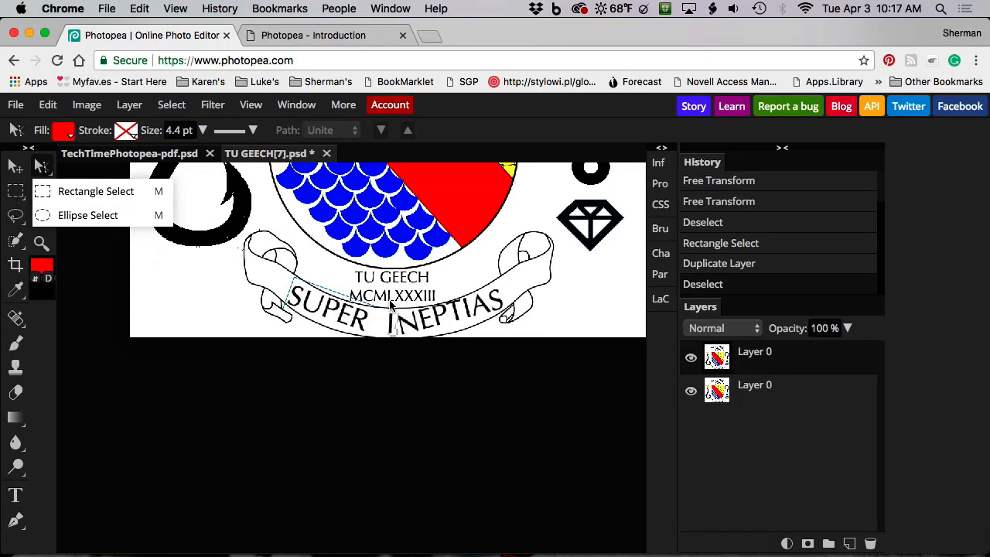
left_click(17, 190)
mouse_move(42, 191)
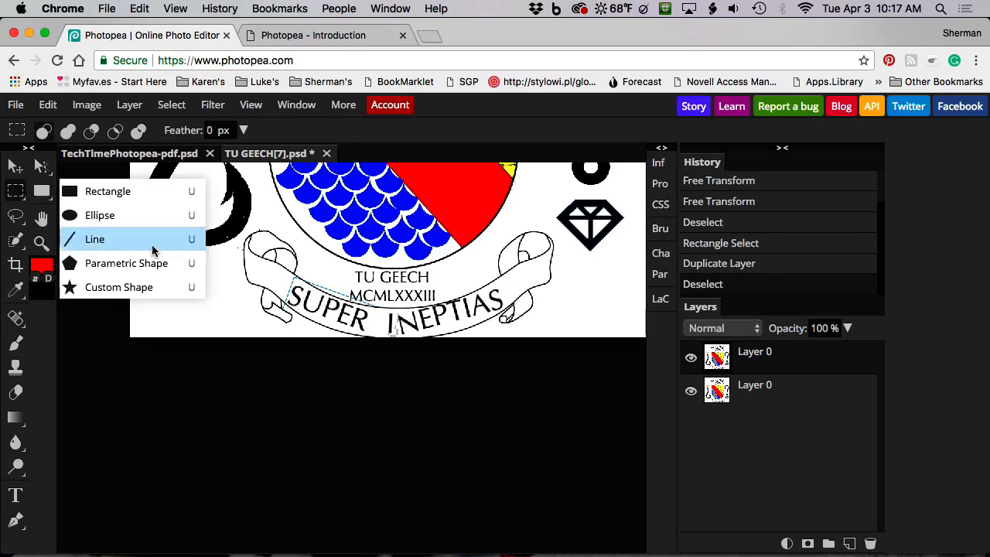
left_click_drag(384, 303, 516, 333)
left_click_drag(523, 280, 384, 337)
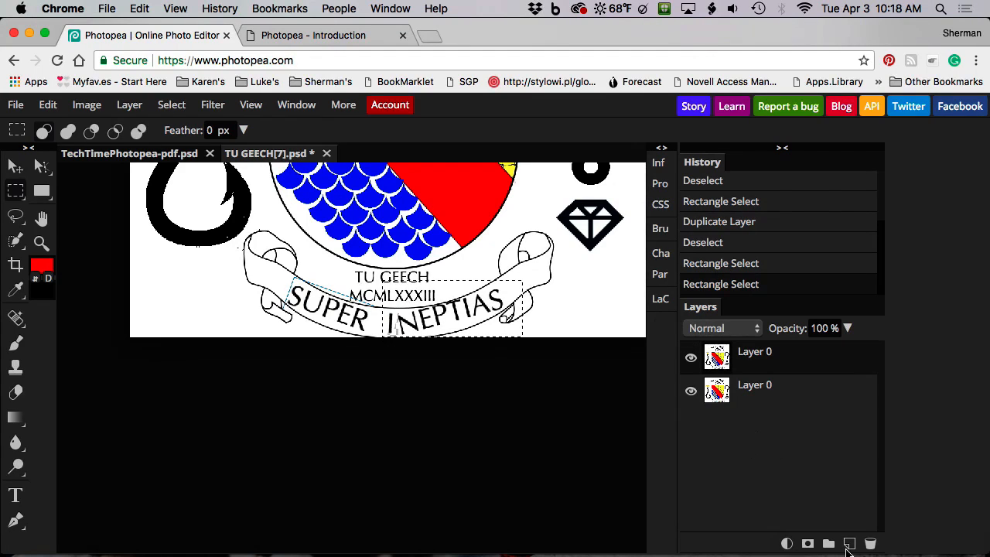
Add a new empty layer above the duplicated artwork and paste the clipboard content as a separate layer on top
left_click(849, 544)
key("ctrl+v")
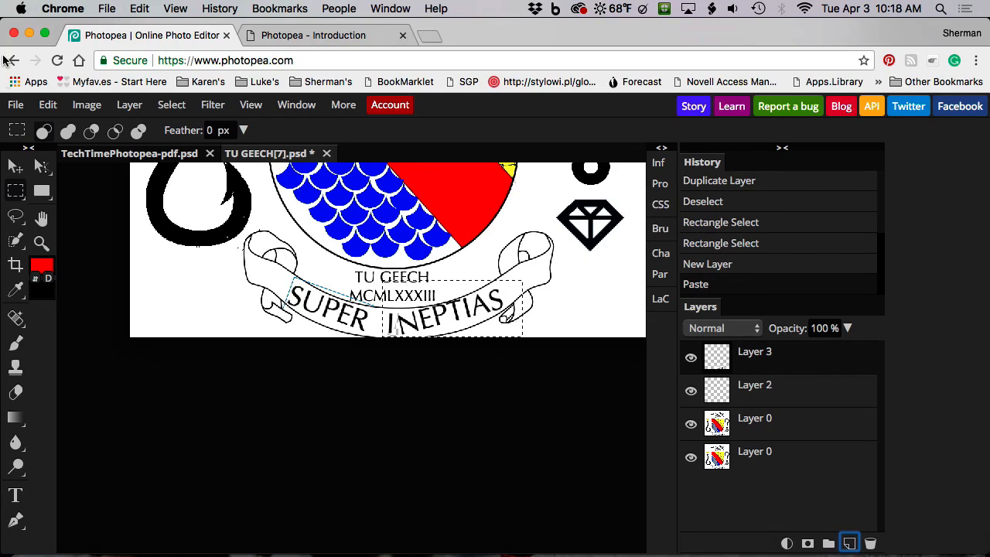
Apply Free Transform to the INEPTIAS area on the pasted top layer and nudge it slightly with the Move tool
left_click(83, 105)
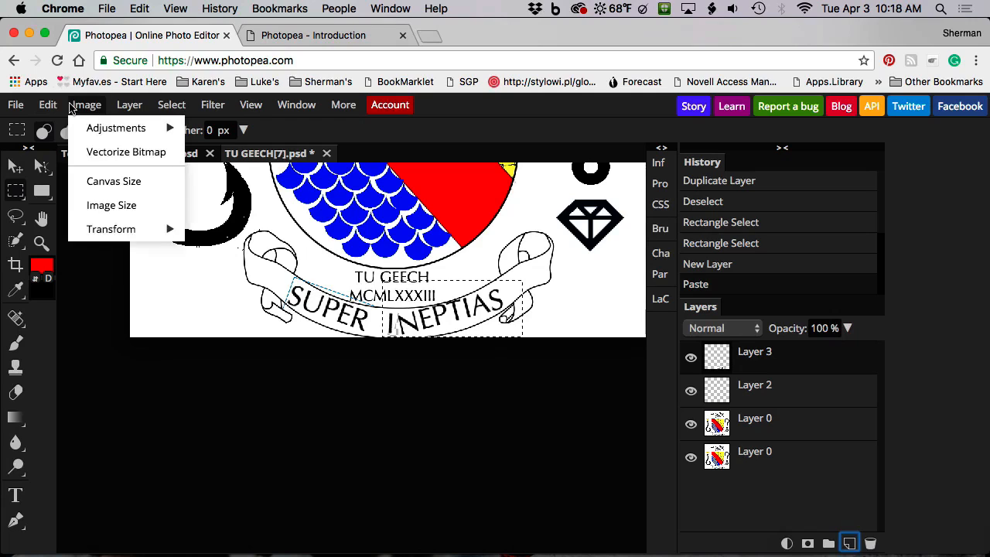
left_click(48, 104)
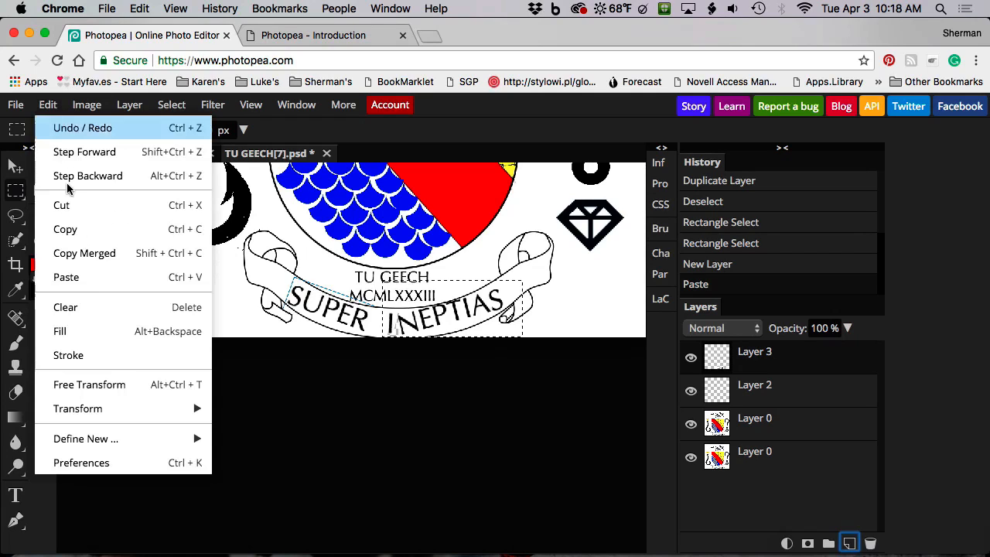
left_click(84, 385)
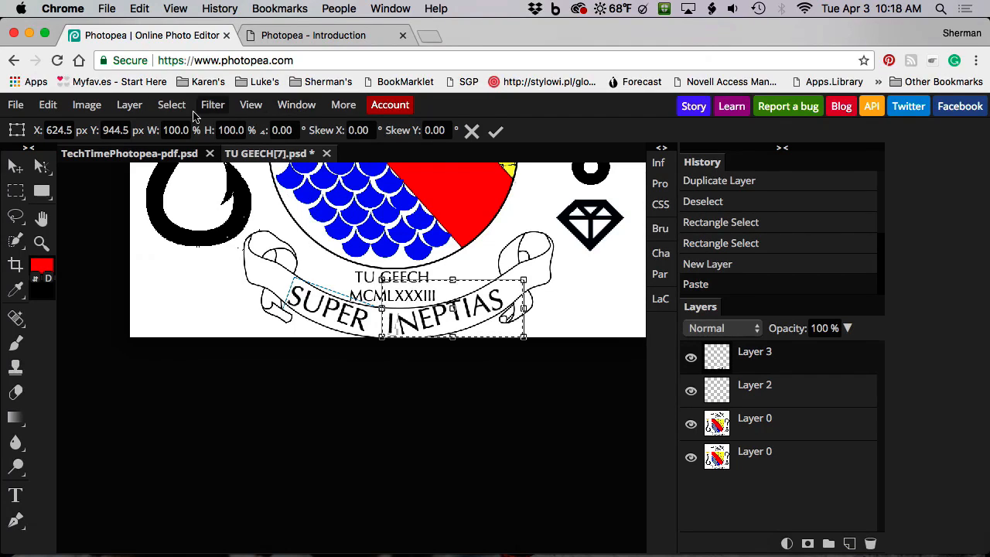
left_click(126, 109)
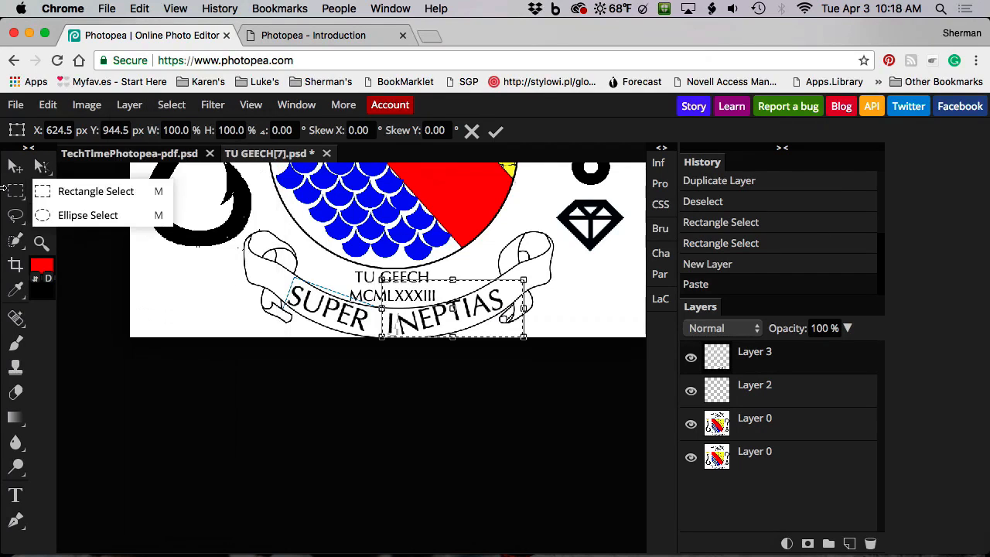
left_click(15, 166)
left_click(469, 409)
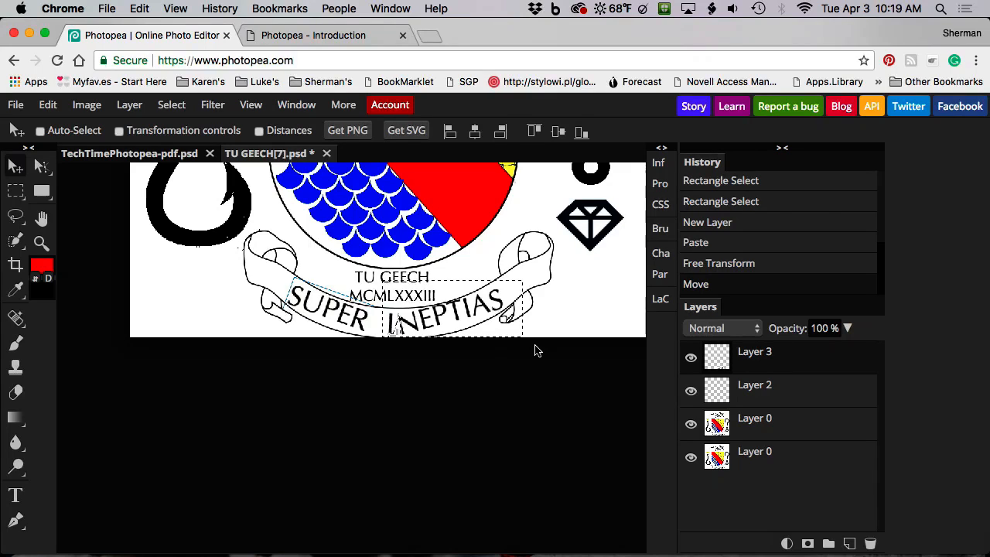
Switch to the Magic Wand tool and deselect the INEPTIAS area
left_click(16, 191)
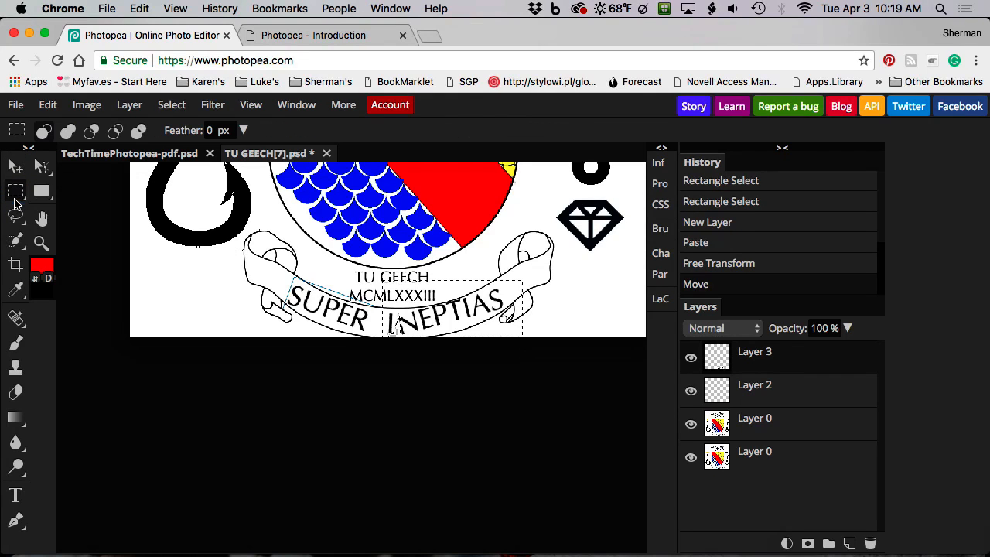
right_click(16, 239)
left_click(87, 266)
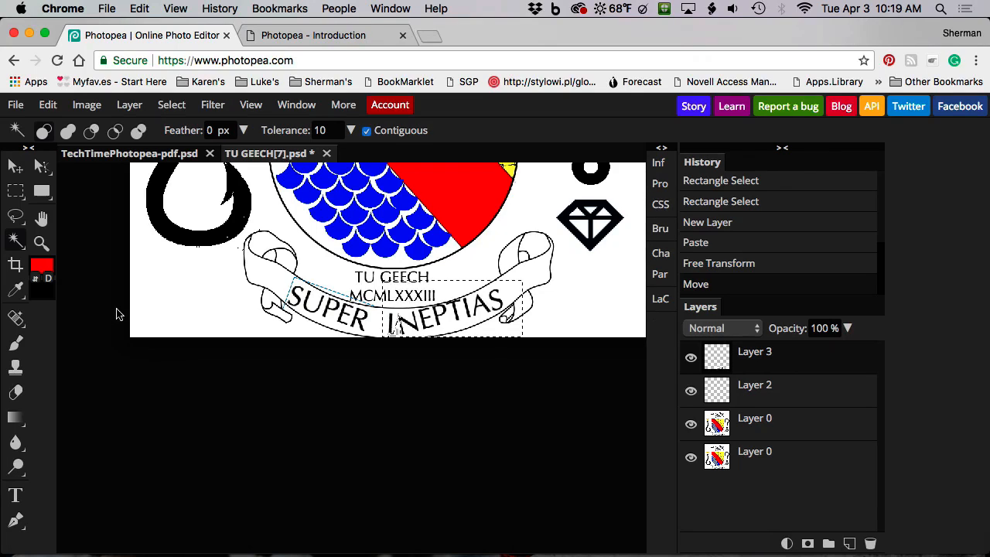
key("super+d")
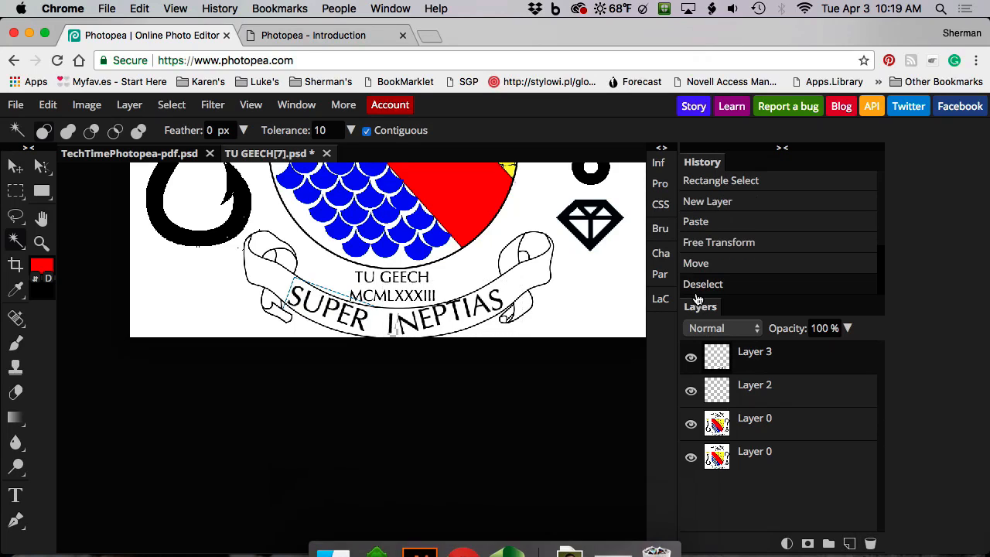
Hide Layer 3, Layer 2 and the upper Layer 0, leaving only the lowest Layer 0 visible
left_click(690, 390)
left_click(690, 357)
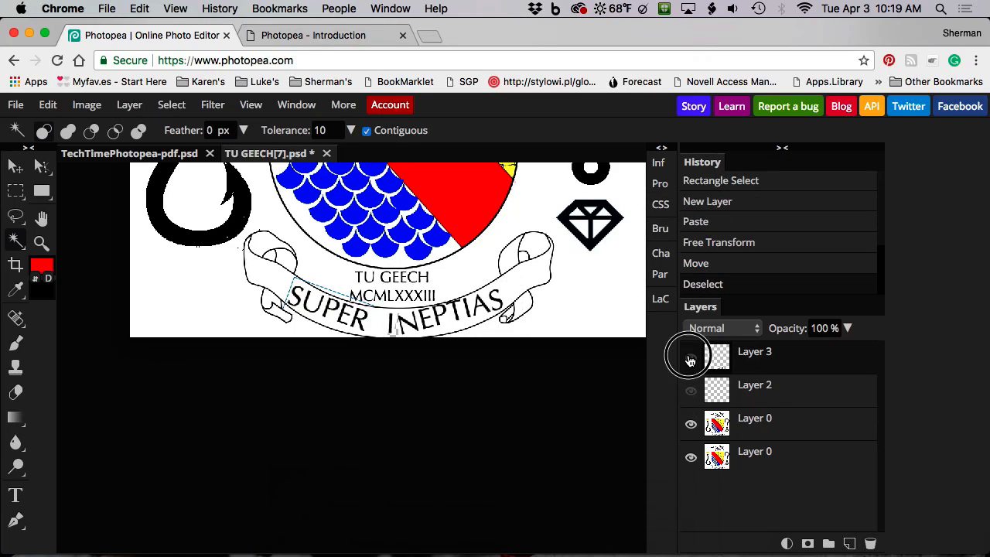
left_click(691, 424)
left_click(690, 457)
left_click(690, 457)
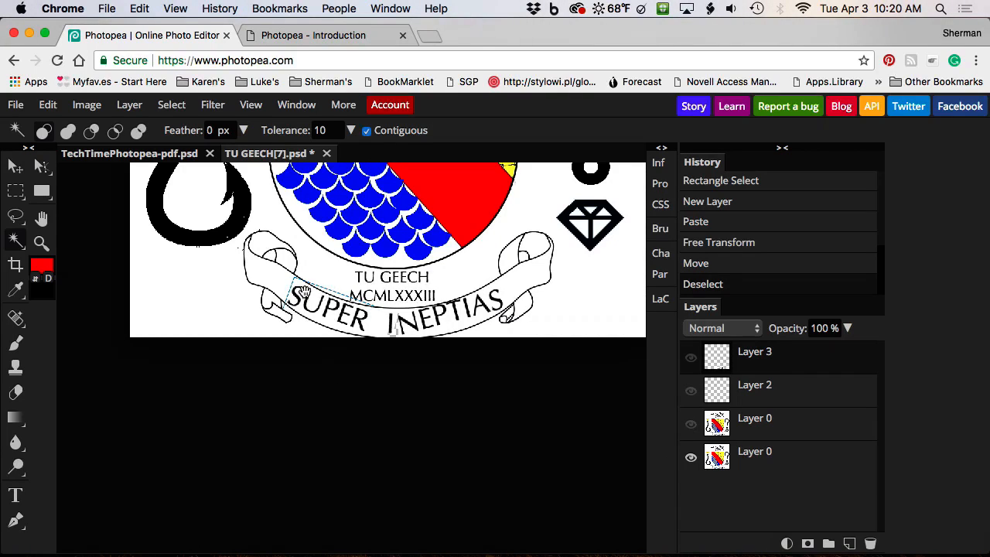
Select the empty area surrounding the pasted lettering on Layer 3 with the Magic Wand
key("super+space")
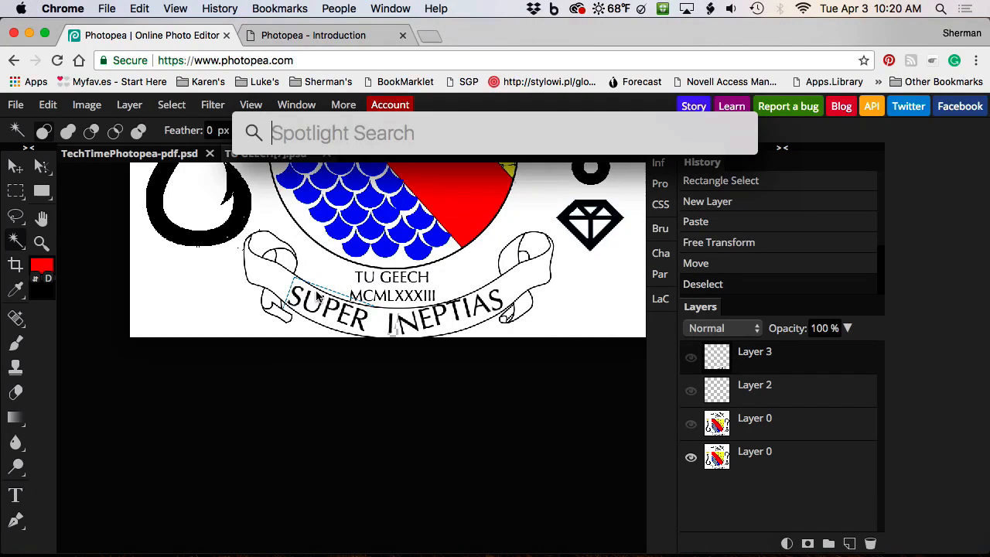
key("Escape")
left_click(190, 261)
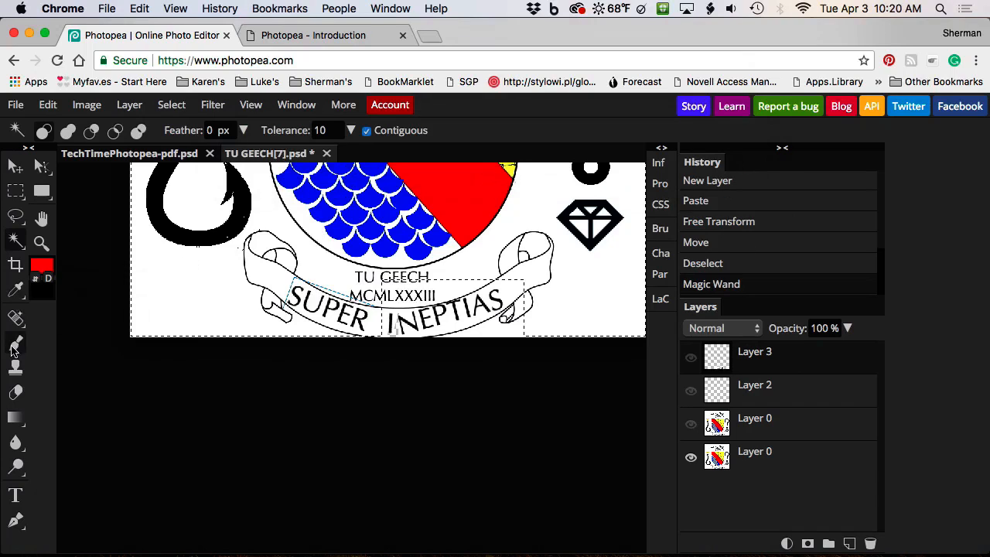
Switch to the Brush tool for retouching the blue outline around the word SUPER
left_click(41, 243)
left_click_drag(299, 289, 320, 371)
right_click(16, 290)
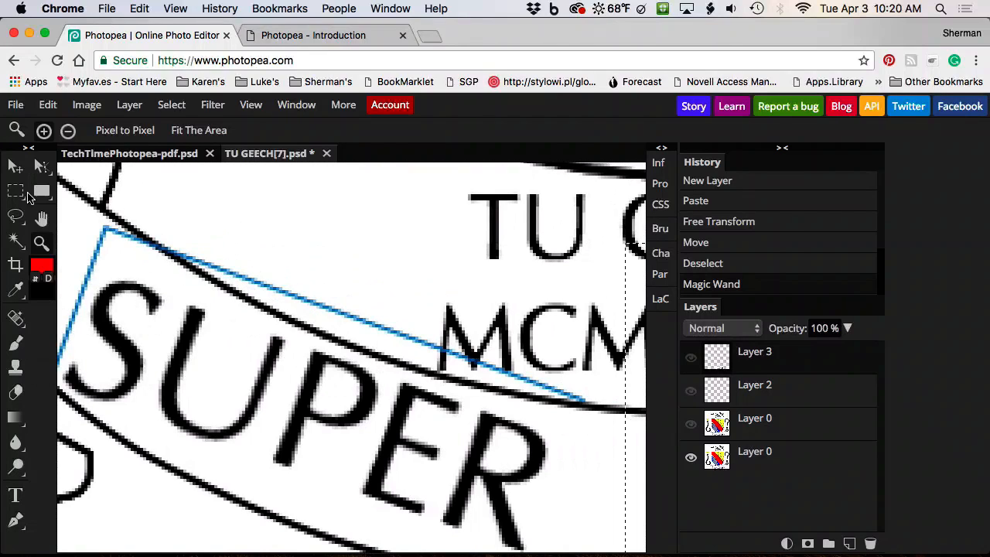
left_click(17, 345)
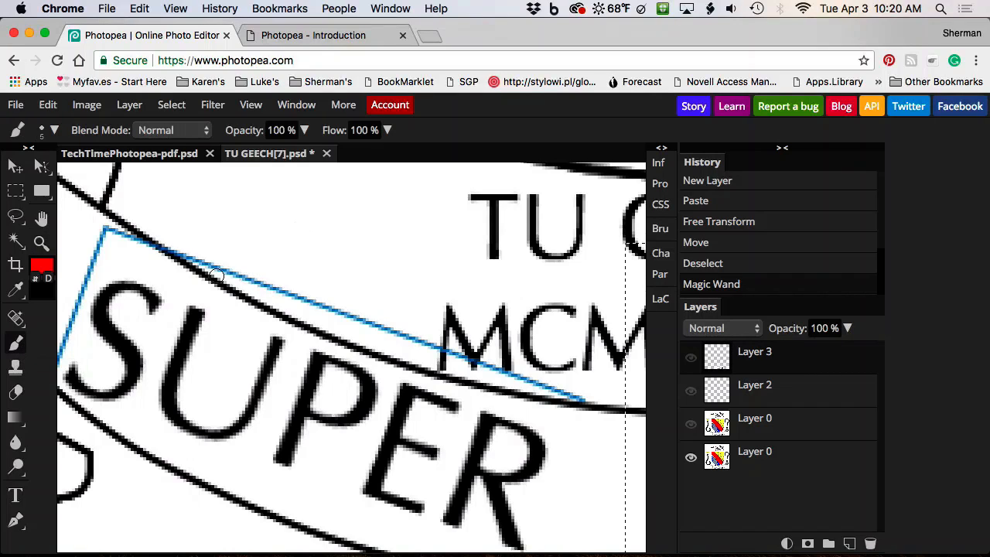
left_click(41, 267)
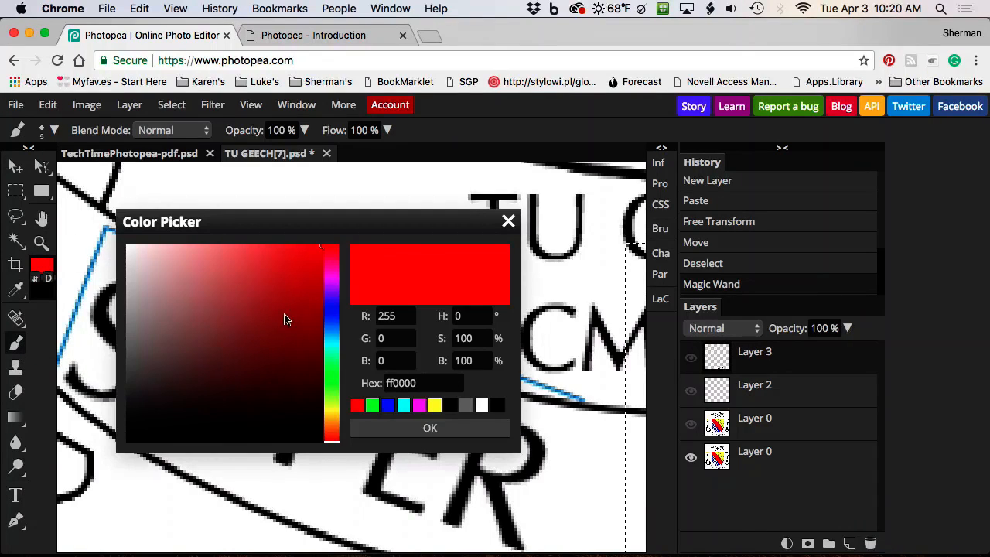
left_click(480, 404)
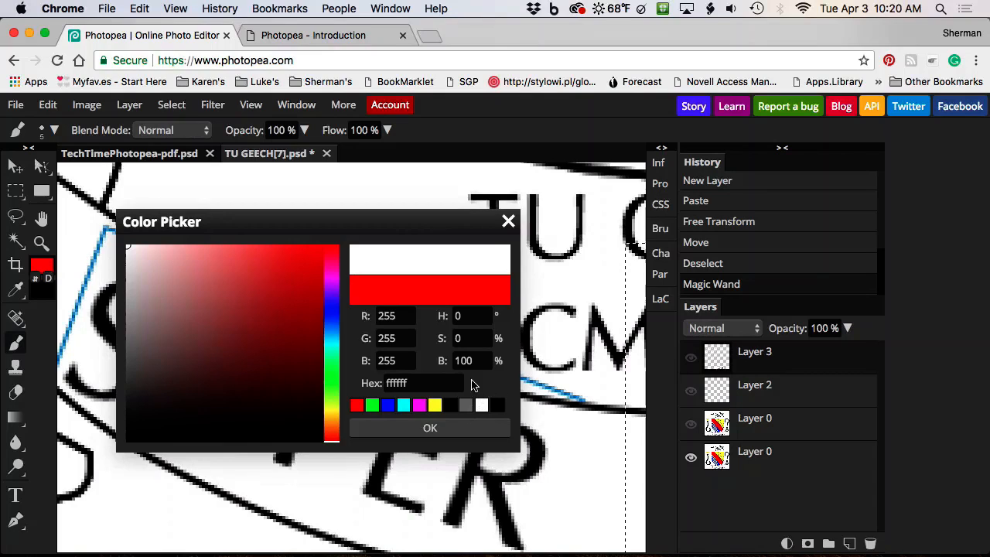
left_click(508, 223)
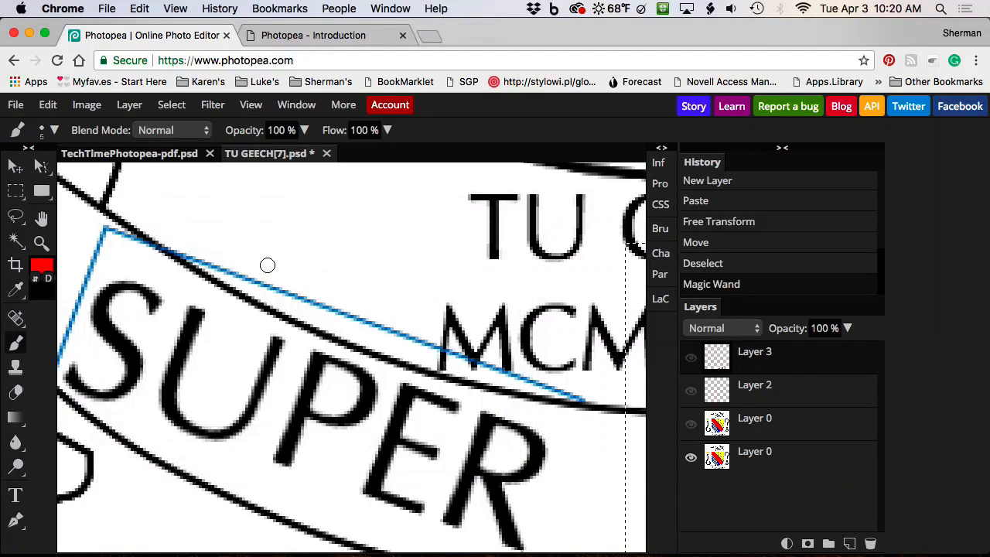
Try to paint over the blue line above SUPER with a few brush dabs on Layer 3
left_click(287, 293)
left_click(268, 287)
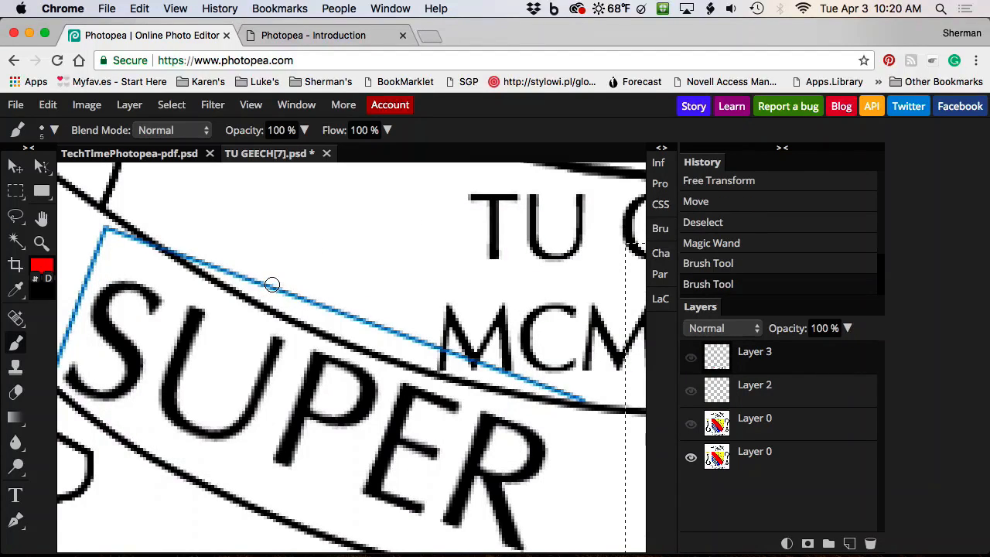
left_click(339, 304)
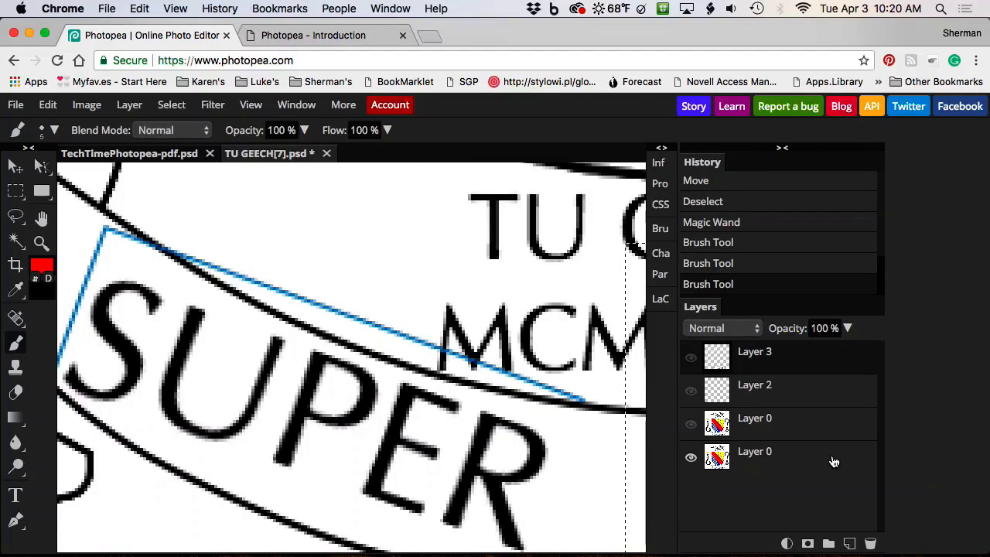
Select the lowest Layer 0, try a short red brush stroke on the blue line above SUPER, and undo it
left_click(793, 461)
left_click_drag(251, 280, 288, 291)
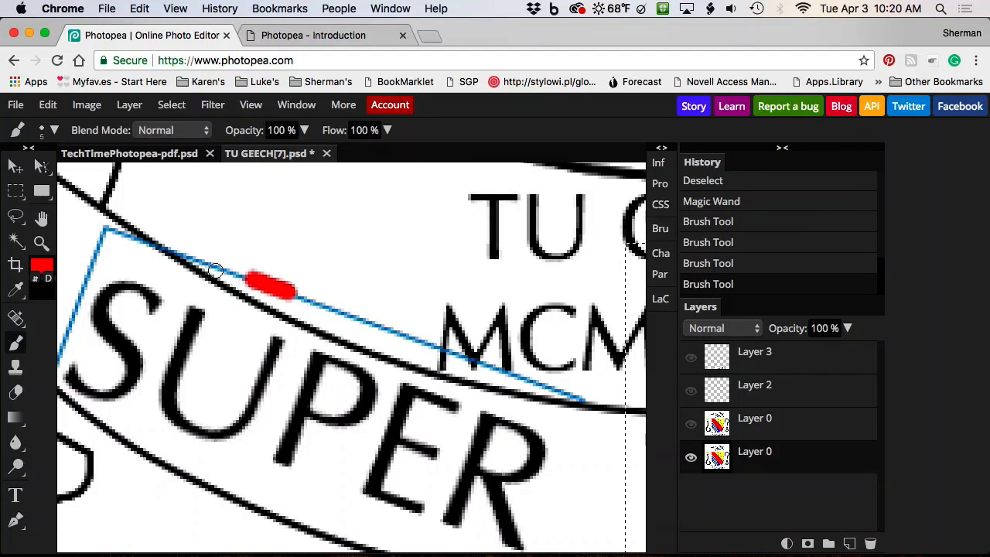
key("super+z")
Set the foreground color to white (ffffff) and paint over the blue outline around SUPER on the lowest Layer 0
left_click(42, 267)
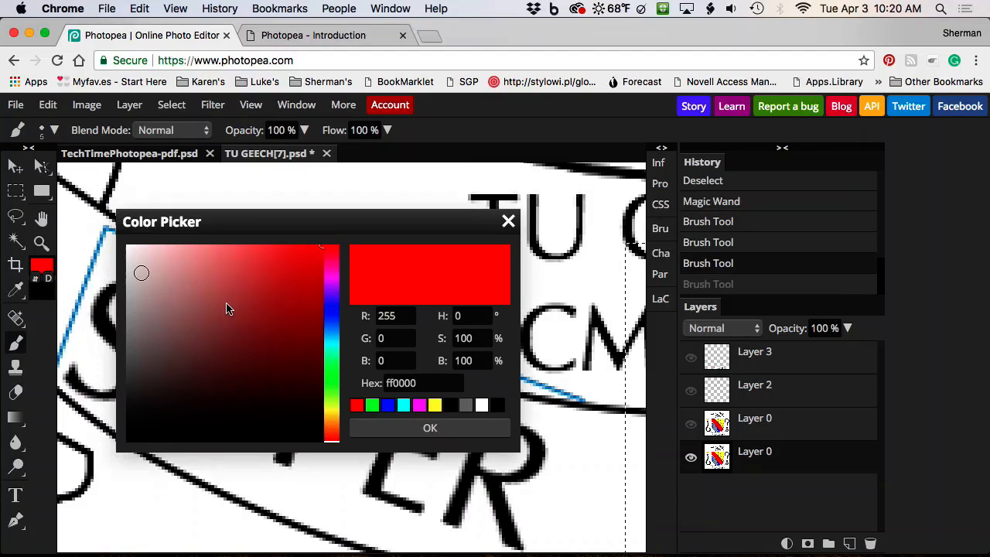
left_click(481, 406)
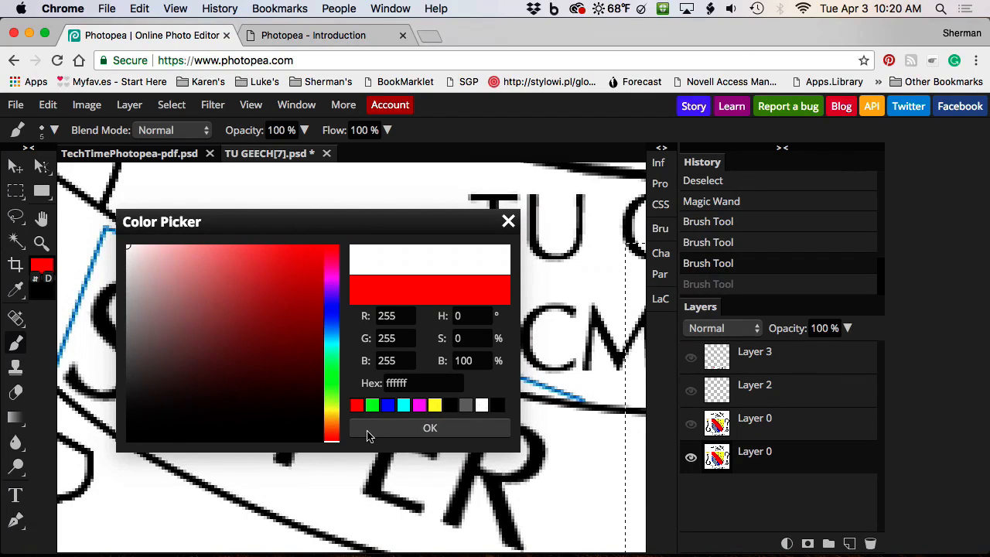
left_click(459, 430)
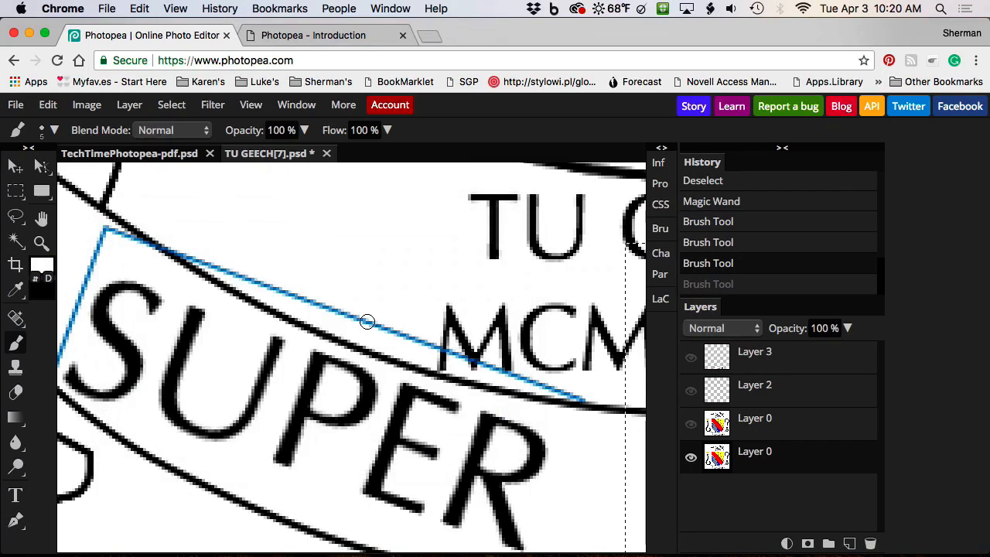
left_click_drag(246, 278, 431, 349)
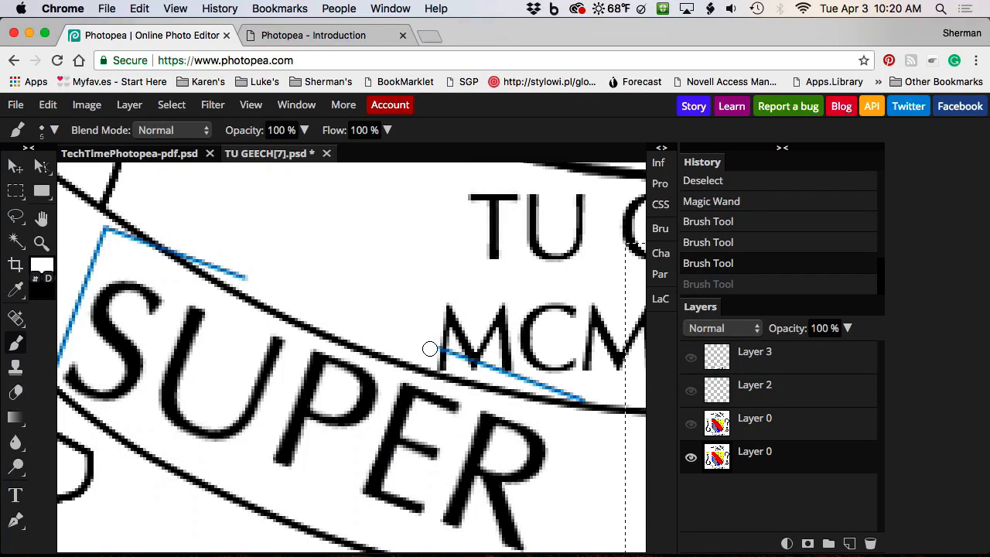
left_click_drag(268, 281, 176, 249)
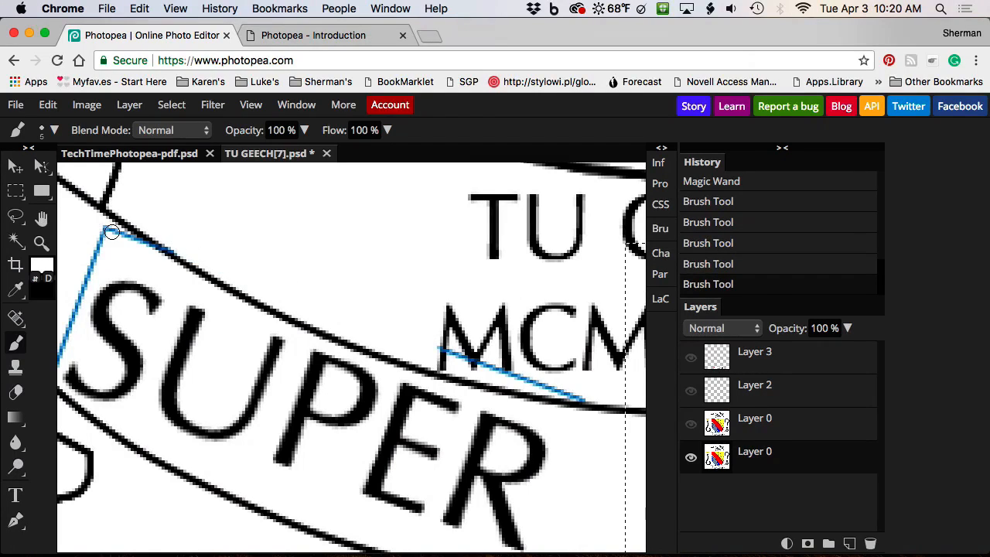
mouse_move(113, 232)
left_mouse_down()
mouse_move(100, 230)
mouse_move(60, 348)
left_mouse_up()
mouse_move(123, 238)
left_mouse_down()
mouse_move(137, 248)
mouse_move(97, 218)
left_mouse_up()
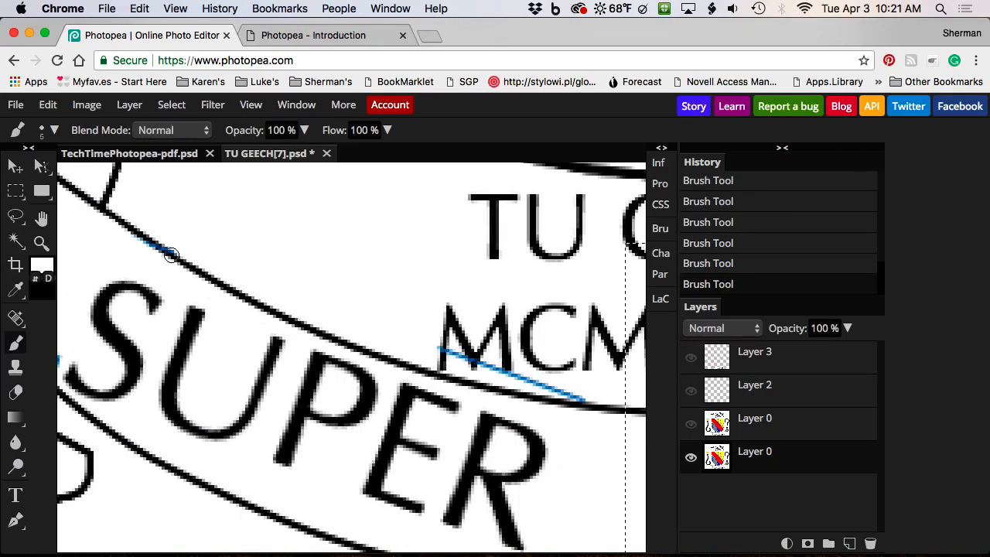
left_click_drag(208, 317, 388, 289)
mouse_move(267, 310)
left_mouse_down()
mouse_move(232, 335)
mouse_move(214, 380)
mouse_move(225, 379)
left_mouse_up()
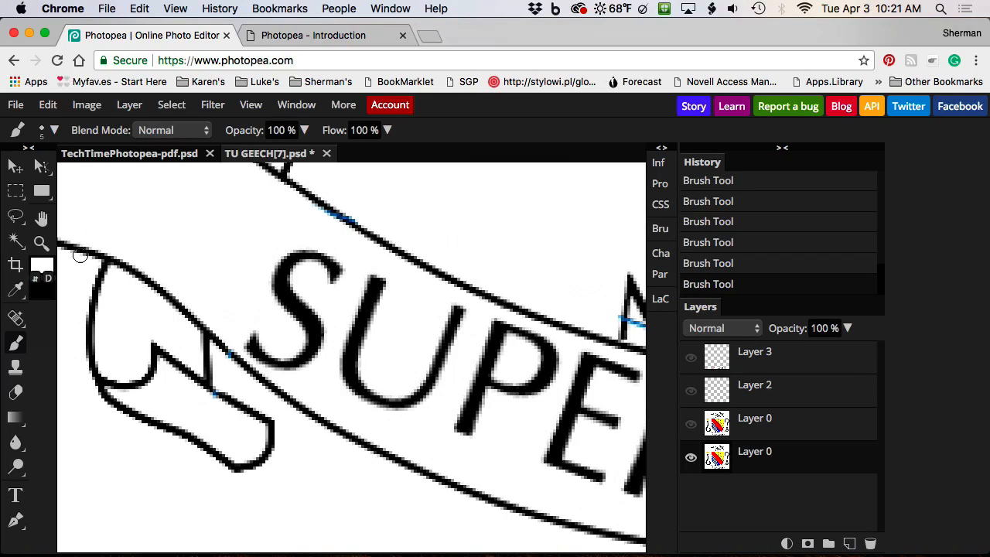
Set the foreground color to red (ff0000) and draw a circle around the blue remnant above the S and U of SUPER
left_click(44, 265)
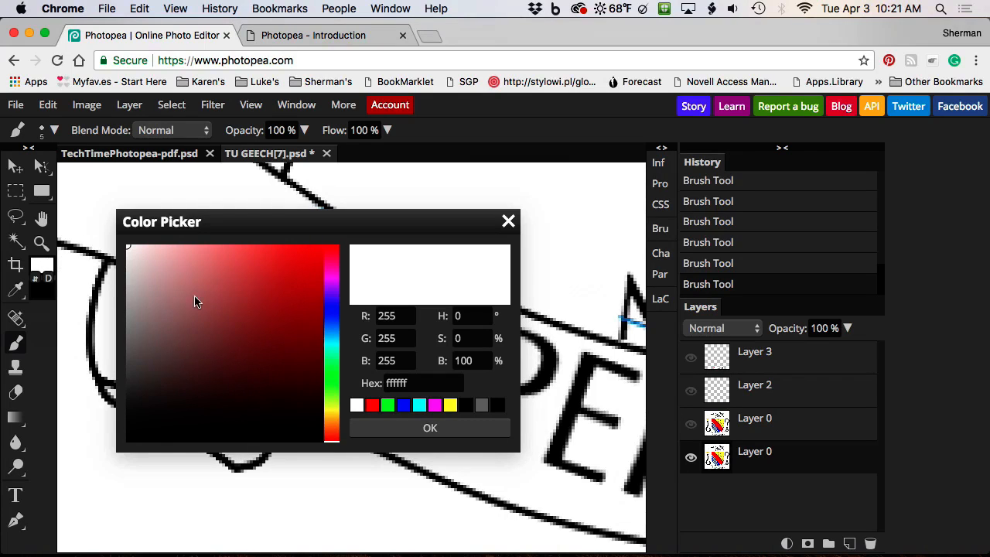
left_click(373, 408)
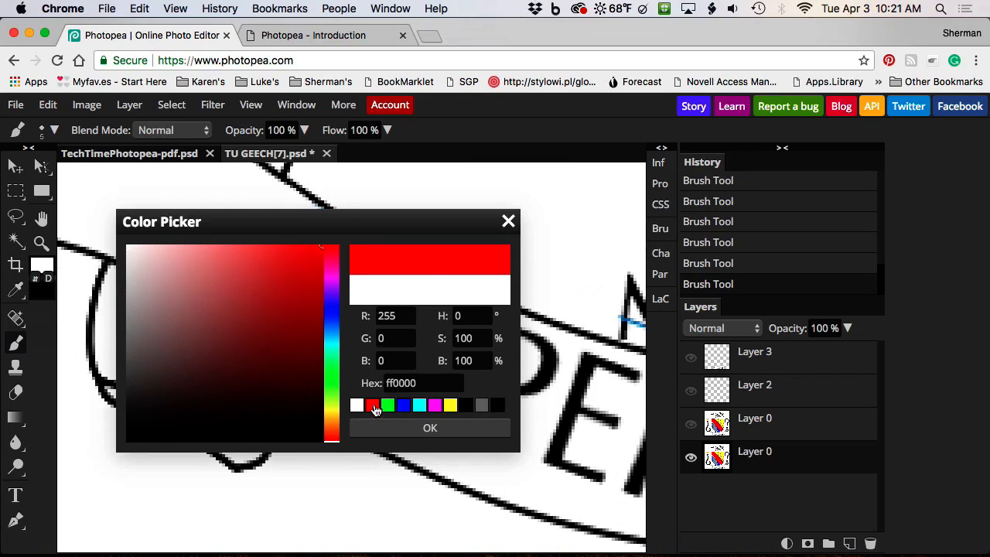
left_click(435, 429)
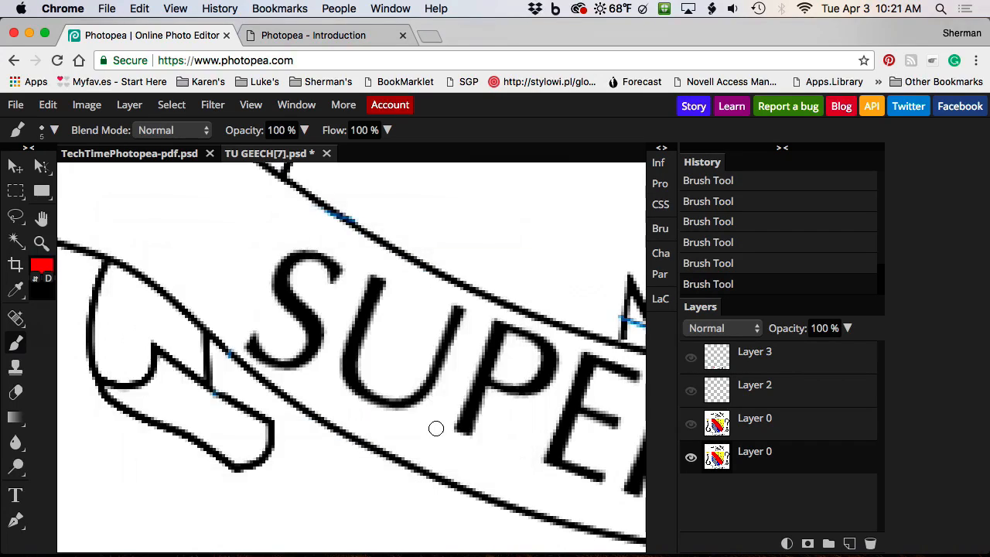
left_click(378, 184)
mouse_move(378, 183)
left_mouse_down()
mouse_move(313, 190)
mouse_move(292, 247)
mouse_move(370, 284)
mouse_move(408, 246)
mouse_move(402, 204)
mouse_move(364, 187)
left_mouse_up()
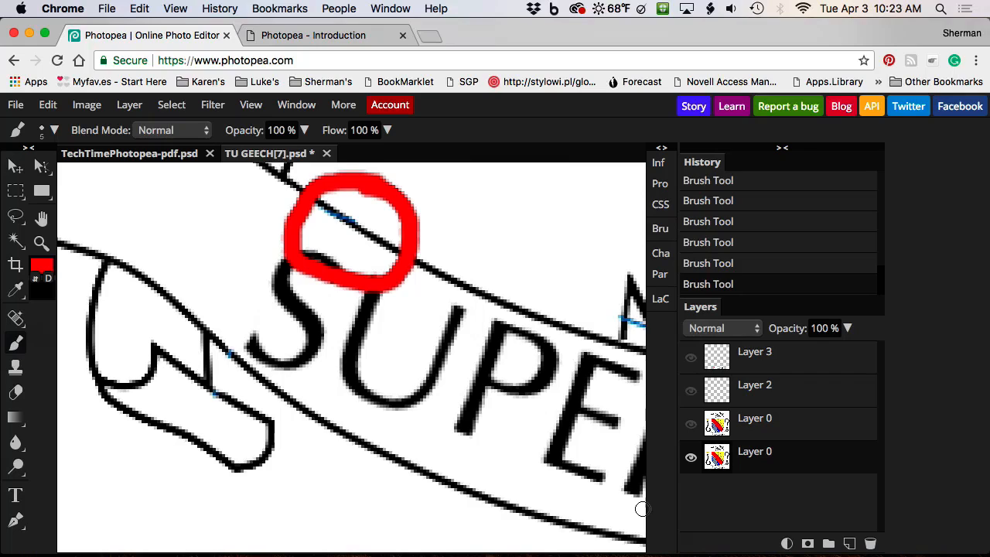
Add a raster mask to the lowest Layer 0 and paint a short red stroke across the circle's right edge
left_click(787, 544)
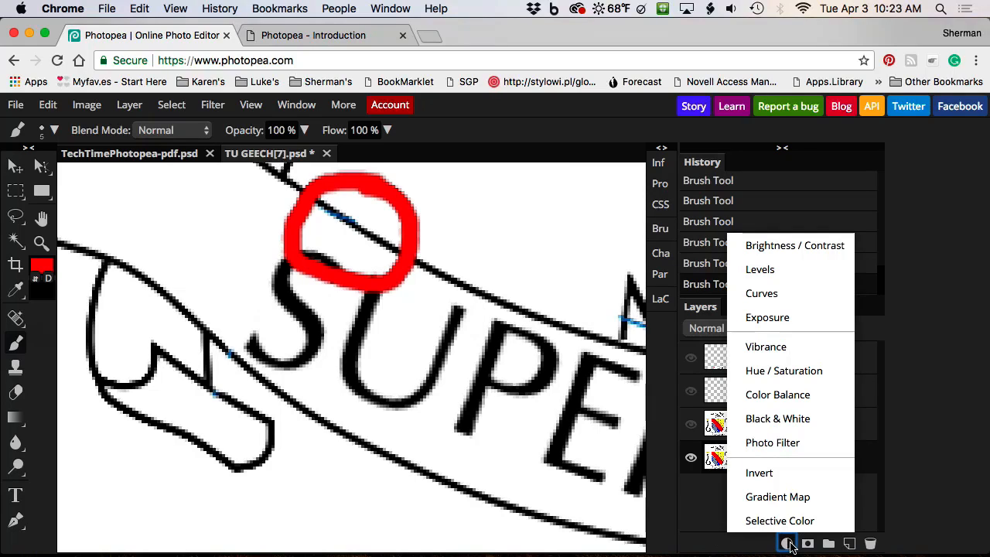
left_click(808, 543)
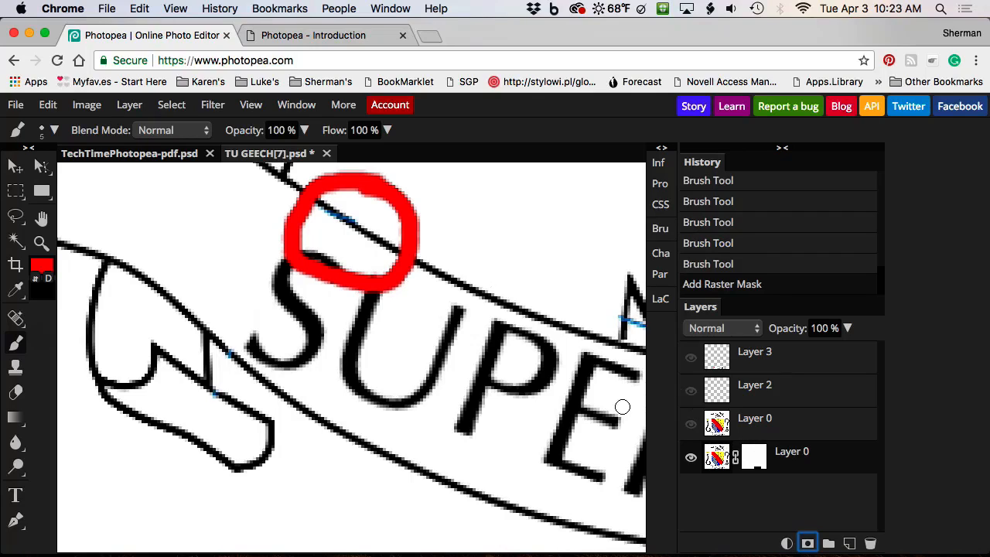
left_click(46, 267)
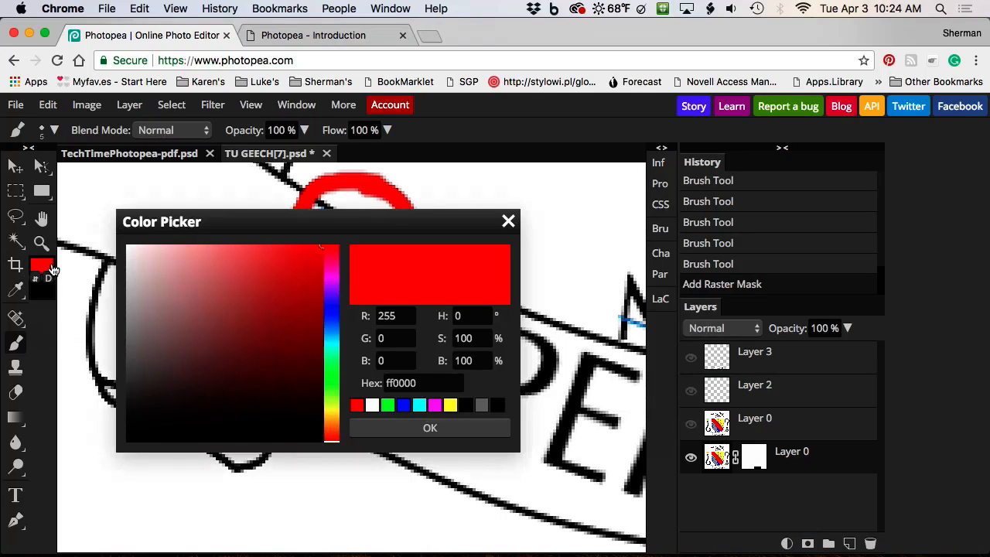
left_click(465, 406)
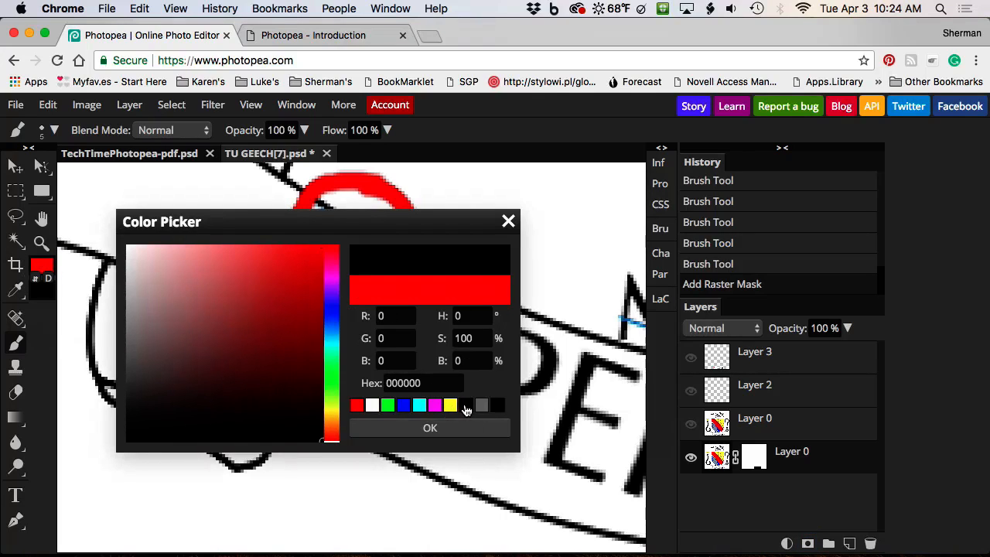
left_click(508, 222)
left_click_drag(435, 232, 386, 241)
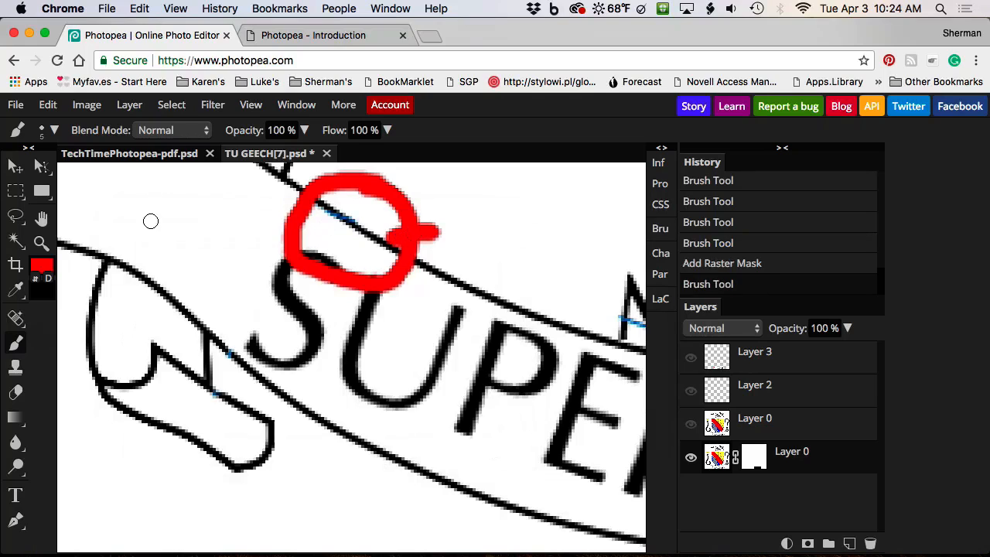
Set the foreground color to black (000000) and paint a blob over the lower right edge of the red circle
left_click(48, 271)
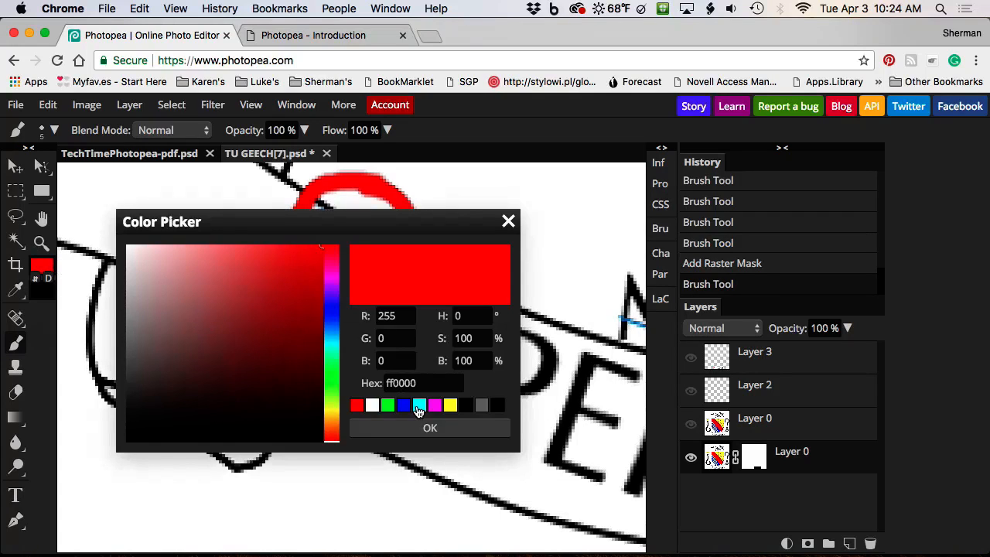
left_click(466, 406)
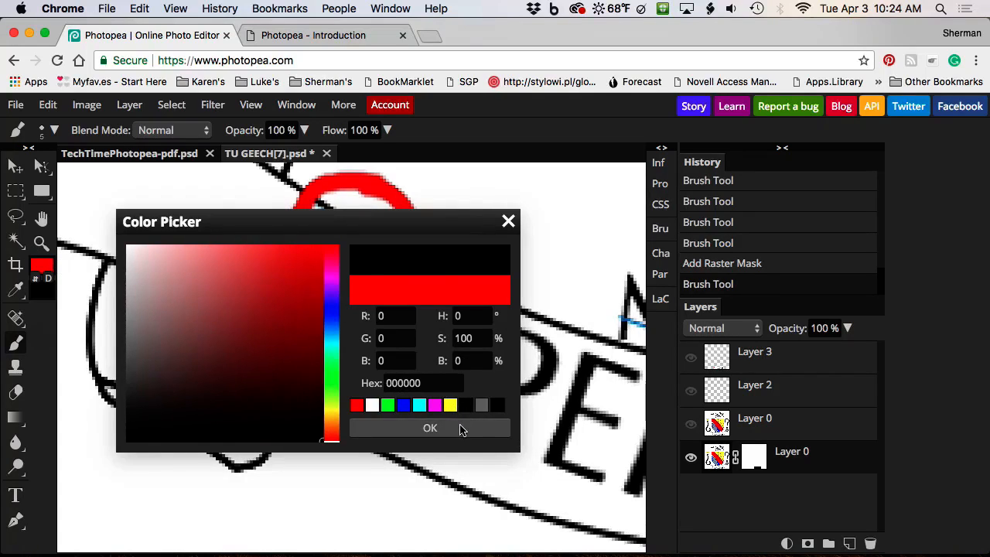
left_click(460, 429)
mouse_move(424, 255)
left_mouse_down()
mouse_move(383, 263)
mouse_move(411, 255)
mouse_move(393, 282)
mouse_move(418, 272)
left_mouse_up()
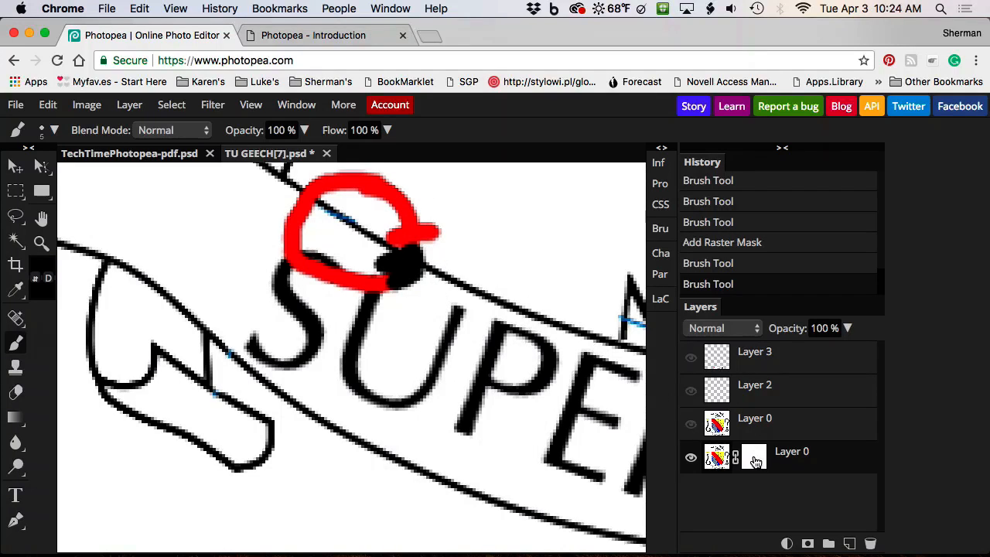
Target the raster mask of the lowest Layer 0 and paint black on it to hide an area at the circle's right edge
left_click(716, 459)
left_click(757, 457)
left_click(710, 457)
mouse_move(411, 214)
left_mouse_down()
mouse_move(445, 218)
mouse_move(412, 240)
mouse_move(380, 236)
mouse_move(419, 232)
mouse_move(400, 249)
mouse_move(395, 232)
mouse_move(395, 245)
mouse_move(422, 257)
mouse_move(412, 268)
mouse_move(453, 239)
mouse_move(434, 252)
left_mouse_up()
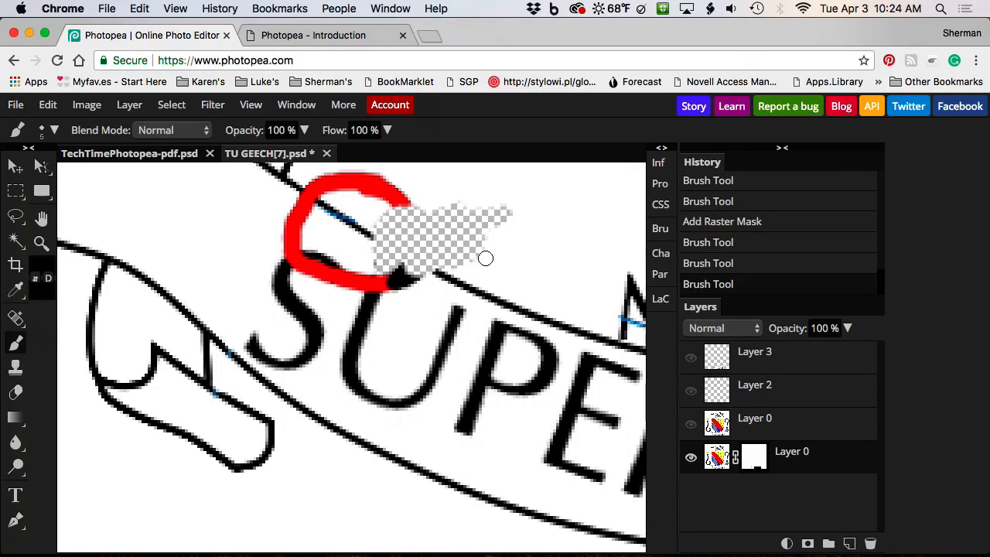
left_click(404, 264)
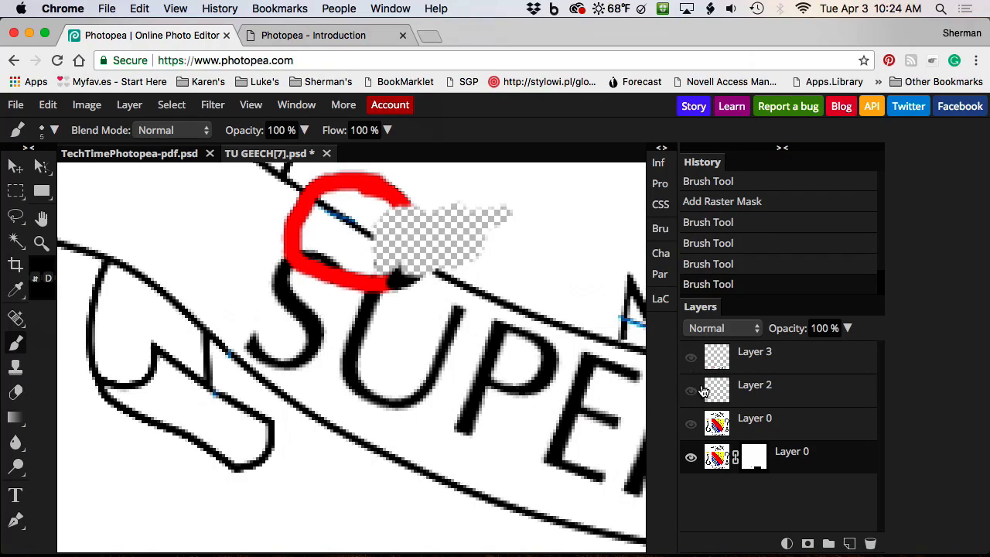
Reorder the layers so the masked Layer 0 sits above the other Layer 0, and show the lower one
left_click(757, 423)
left_click_drag(756, 421, 742, 473)
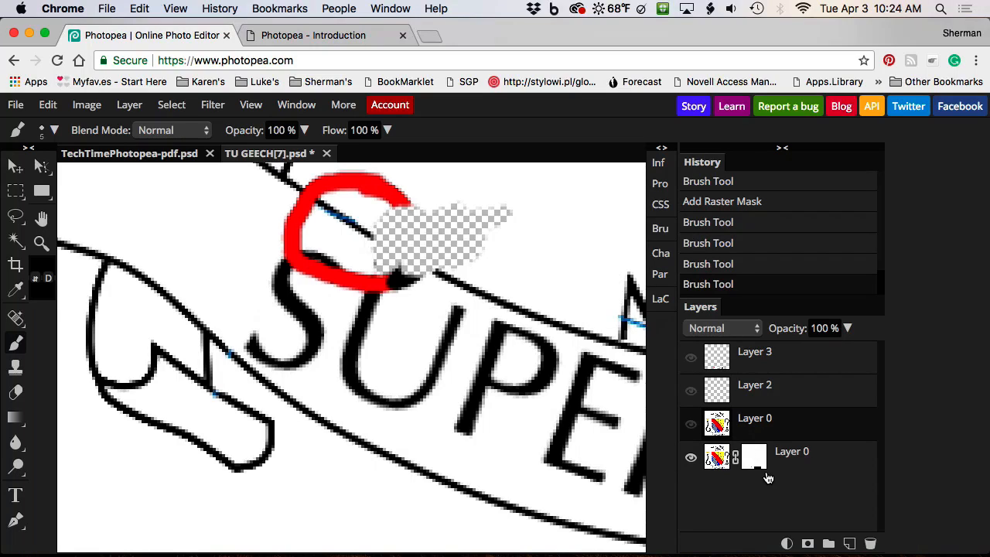
left_click_drag(765, 421, 765, 484)
left_click_drag(771, 435, 793, 415)
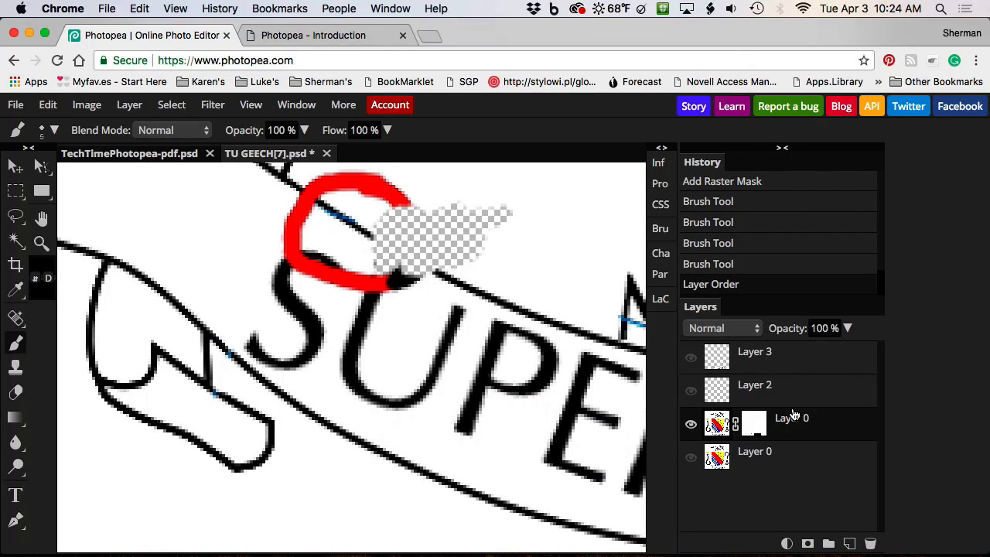
left_click(753, 459)
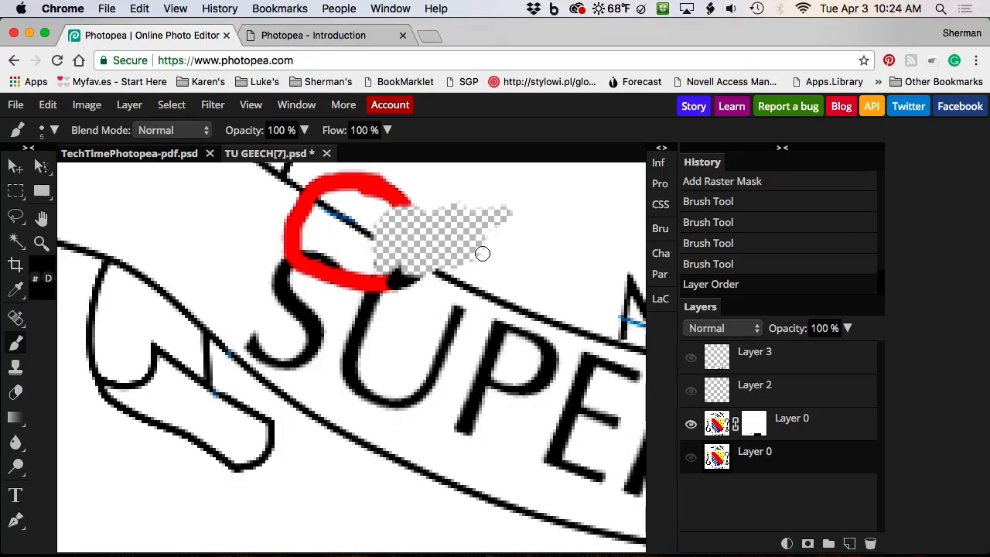
left_click(692, 457)
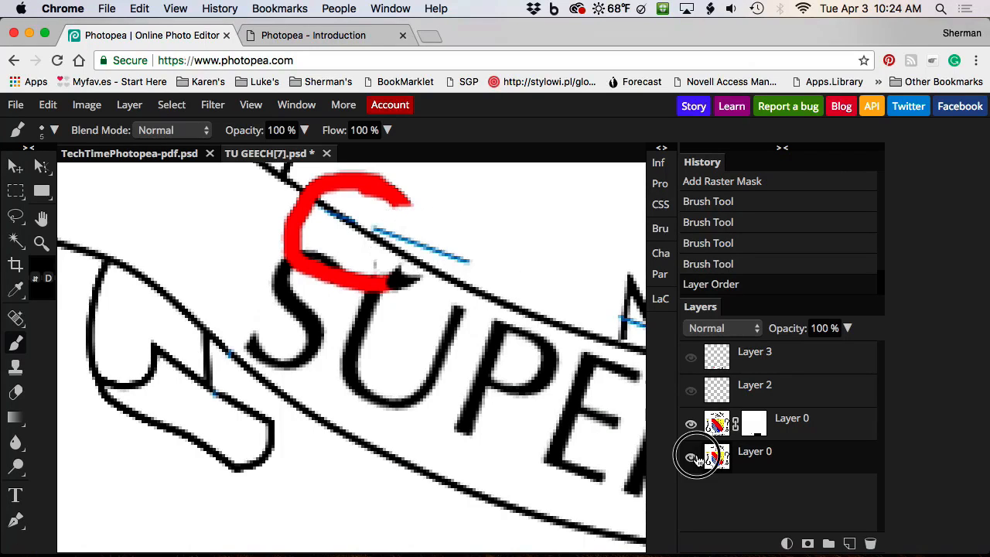
Move the lower Layer 0's content with the Move tool so its blue area shows through the masked hole
key("v")
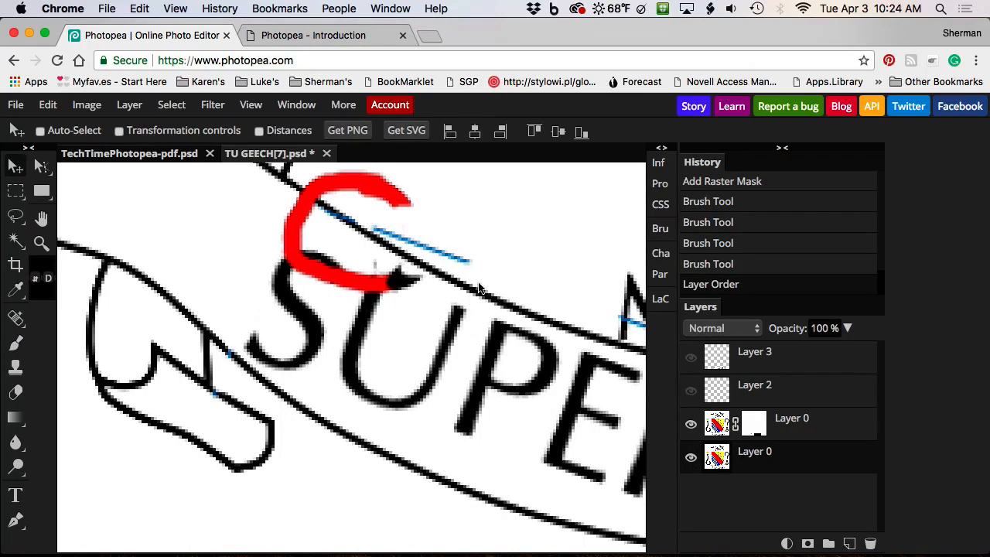
left_click_drag(480, 288, 331, 300)
left_click_drag(559, 258, 471, 377)
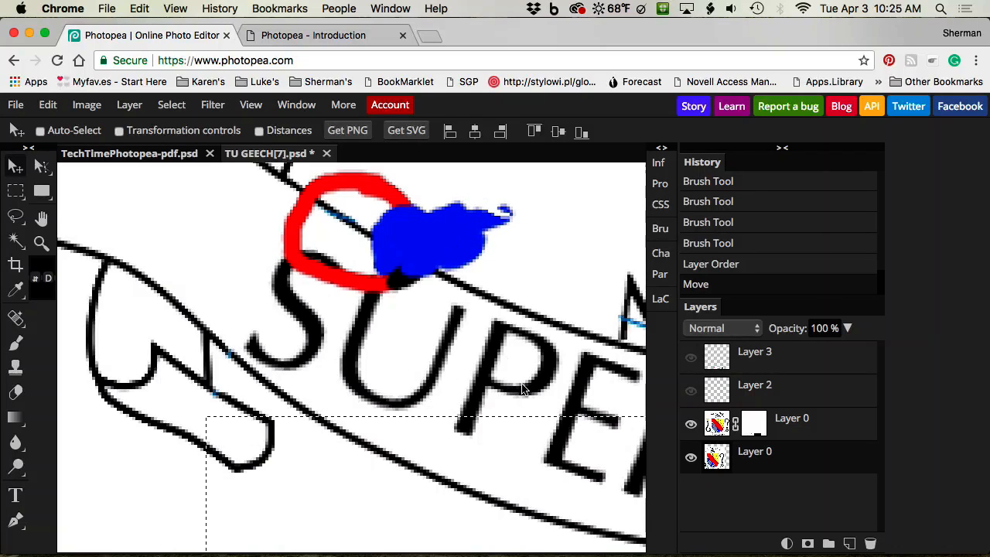
Clear the current selection, target the masked Layer 0, and make a rectangular selection around the letter P of the banner text
key("ctrl+d")
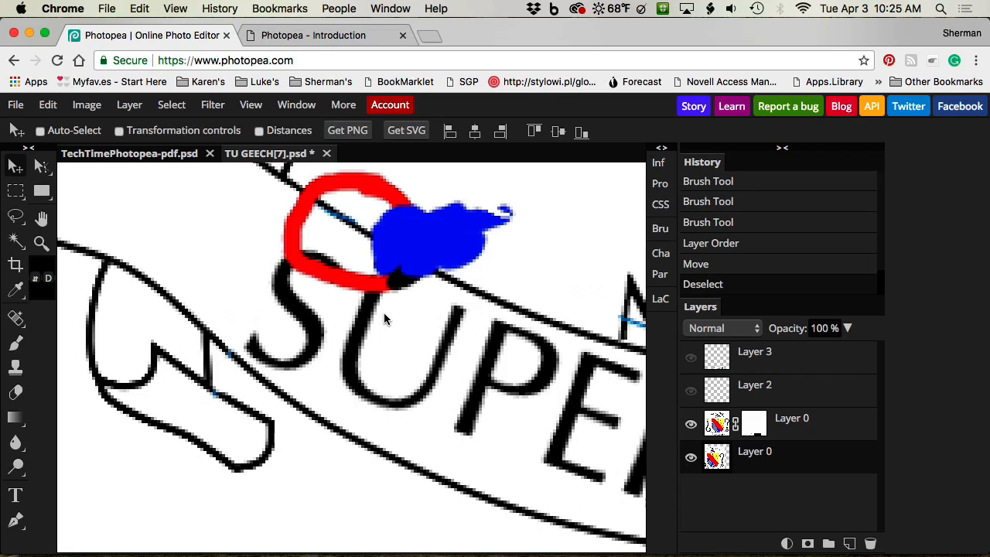
left_click(711, 425)
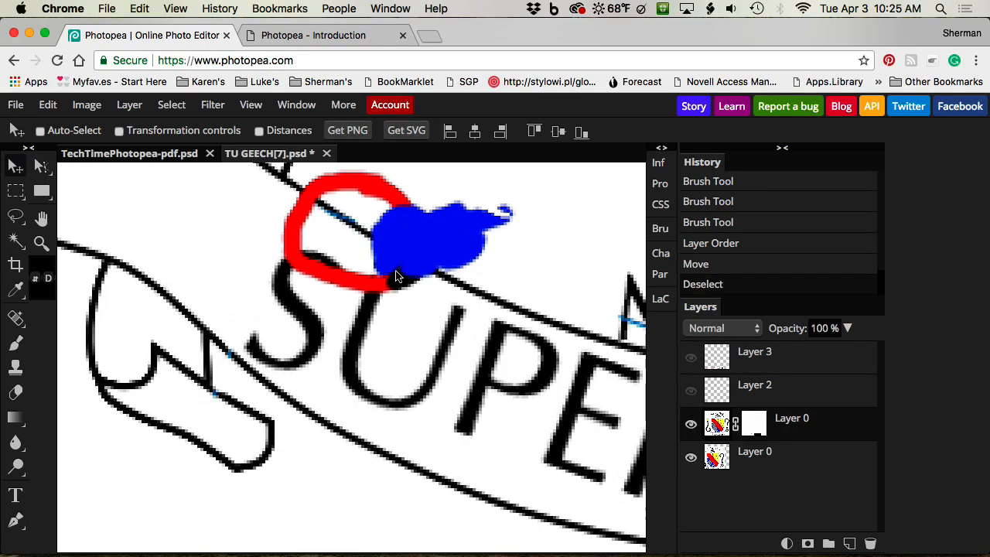
left_click(15, 191)
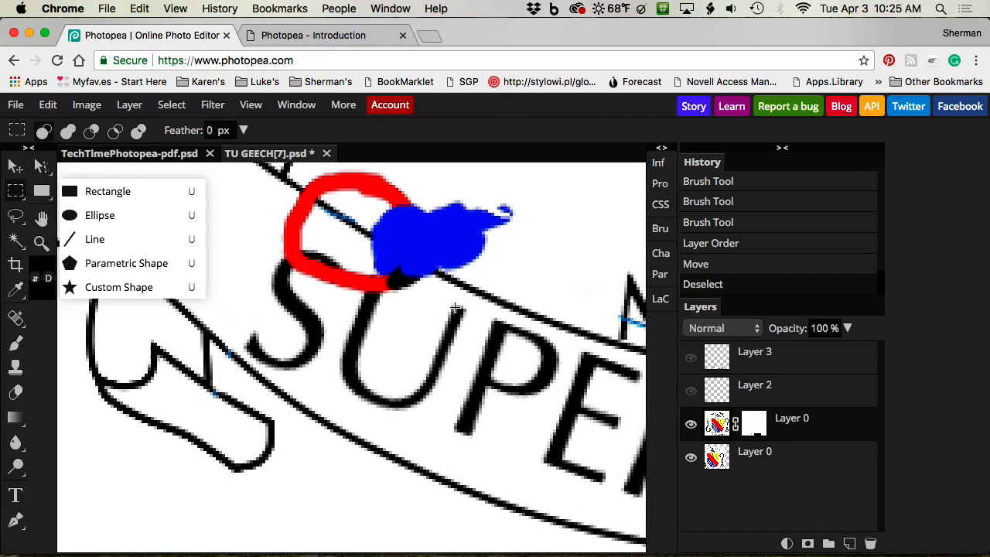
left_click_drag(475, 309, 573, 462)
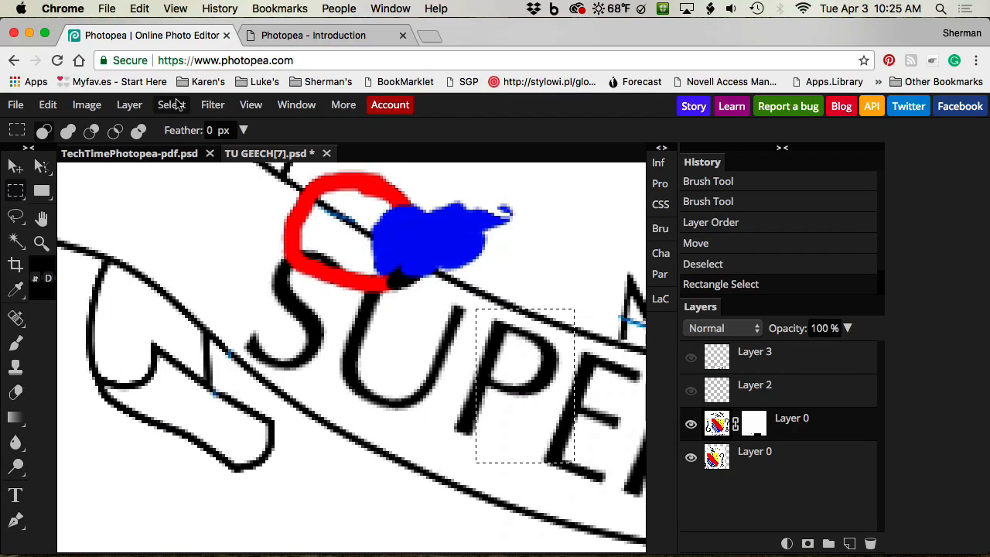
Open the Hue / Saturation adjustment for the selected area and set hue to 81 and saturation to 48
left_click(87, 106)
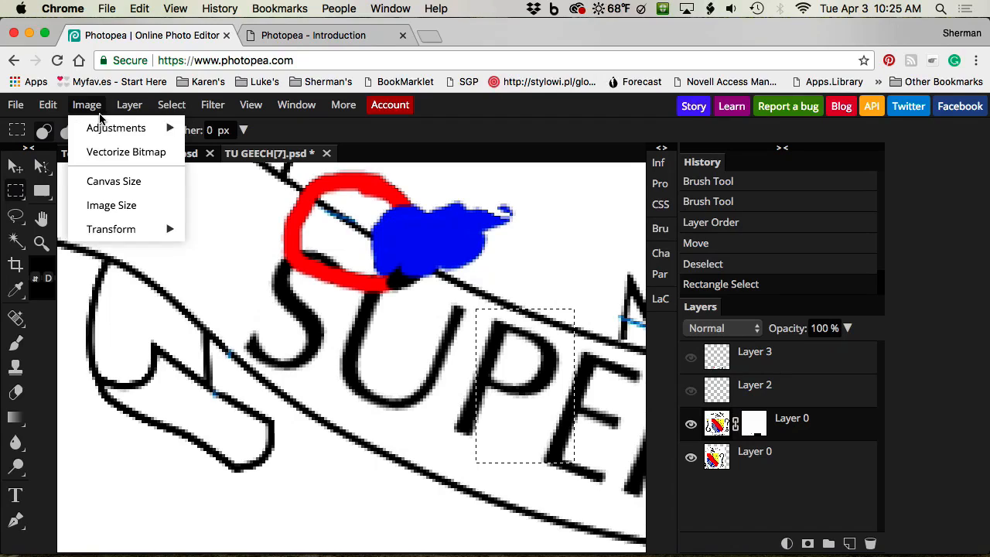
mouse_move(105, 130)
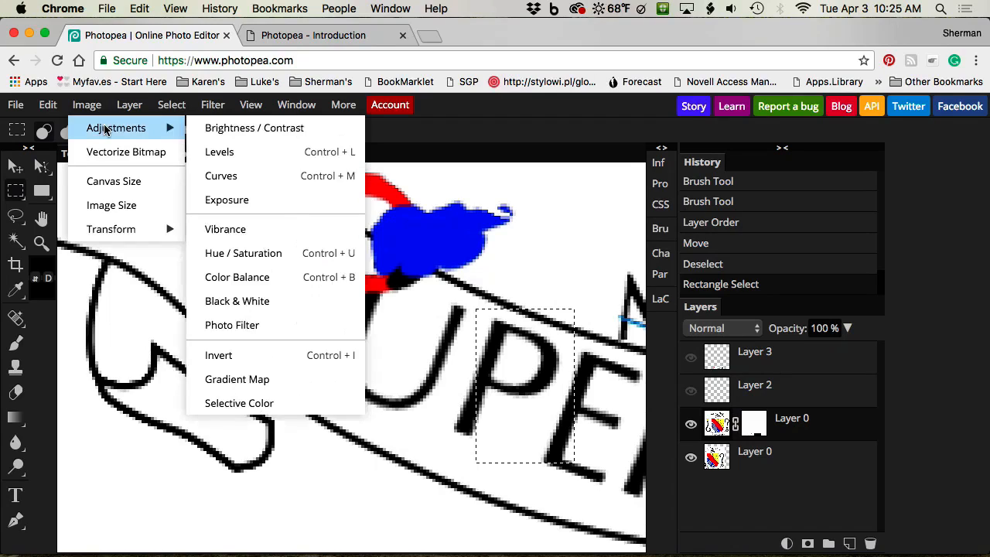
left_click(272, 257)
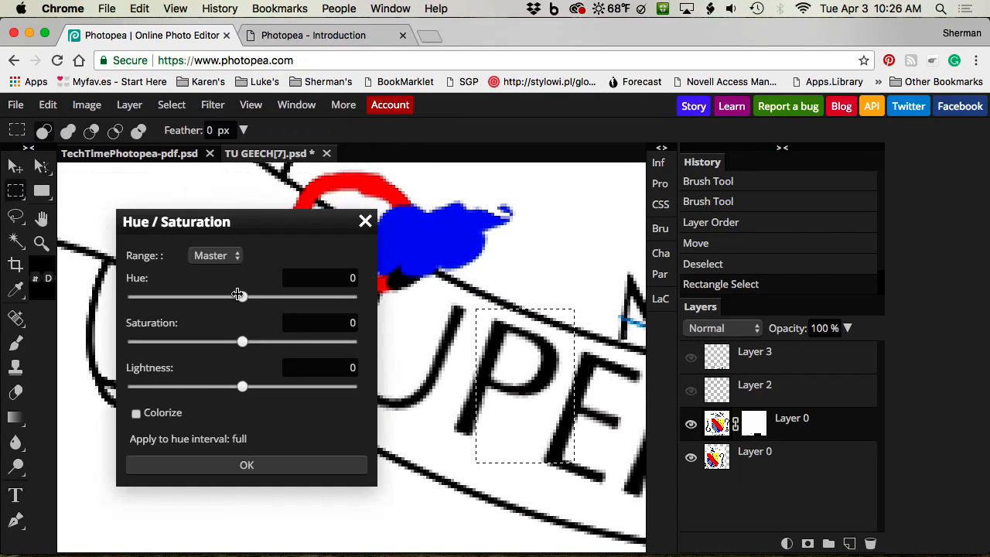
left_click_drag(243, 299, 290, 299)
left_click_drag(241, 342, 294, 348)
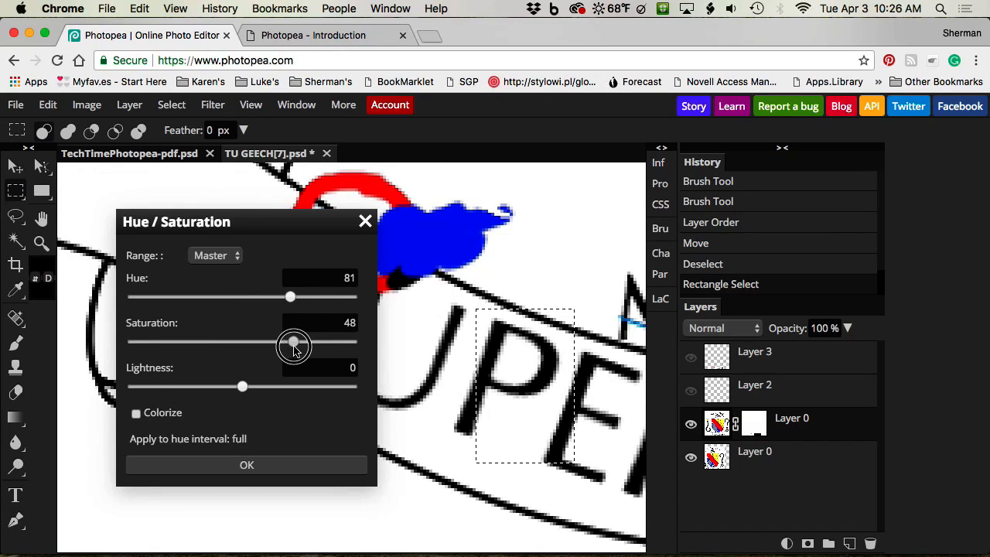
Turn on Colorize and set hue to -130, saturation to 80 and lightness to 64 for the selected letter
left_click(136, 413)
left_click_drag(245, 297, 222, 297)
left_click_drag(267, 342, 329, 347)
left_click_drag(242, 386, 310, 387)
left_click_drag(222, 297, 164, 290)
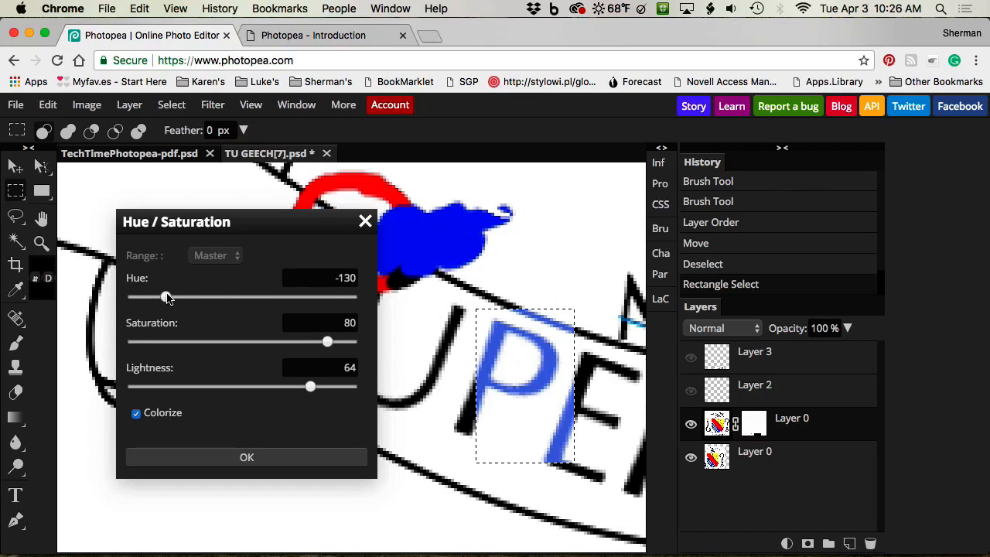
Try hue -9, saturation 0 and lightness 1 on the colorized letter
left_click_drag(167, 298, 237, 297)
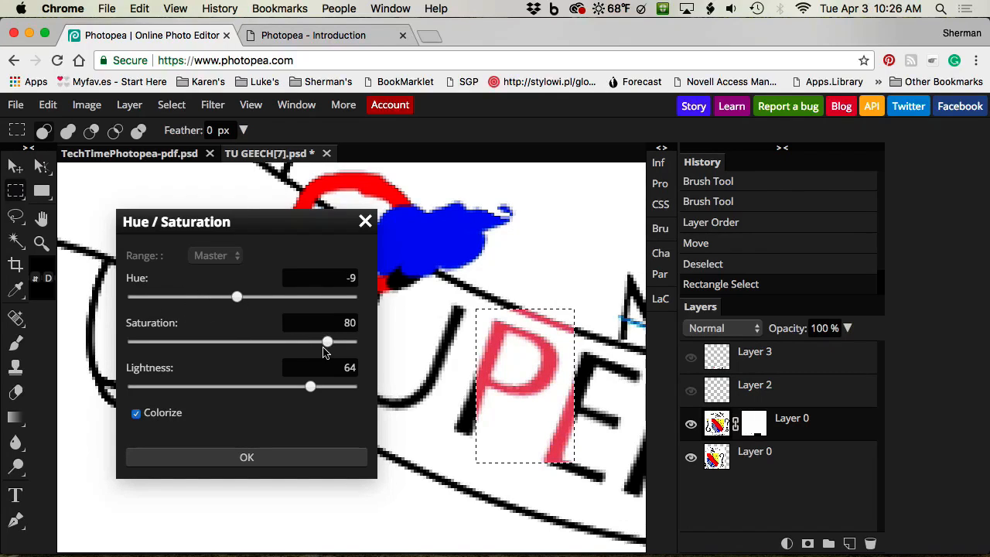
left_click_drag(327, 341, 234, 344)
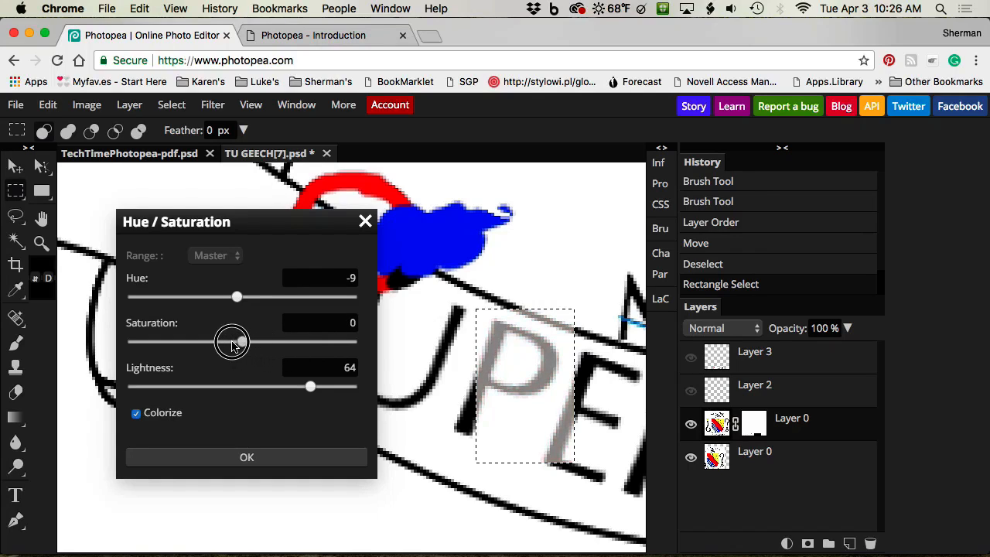
left_click_drag(309, 385, 243, 386)
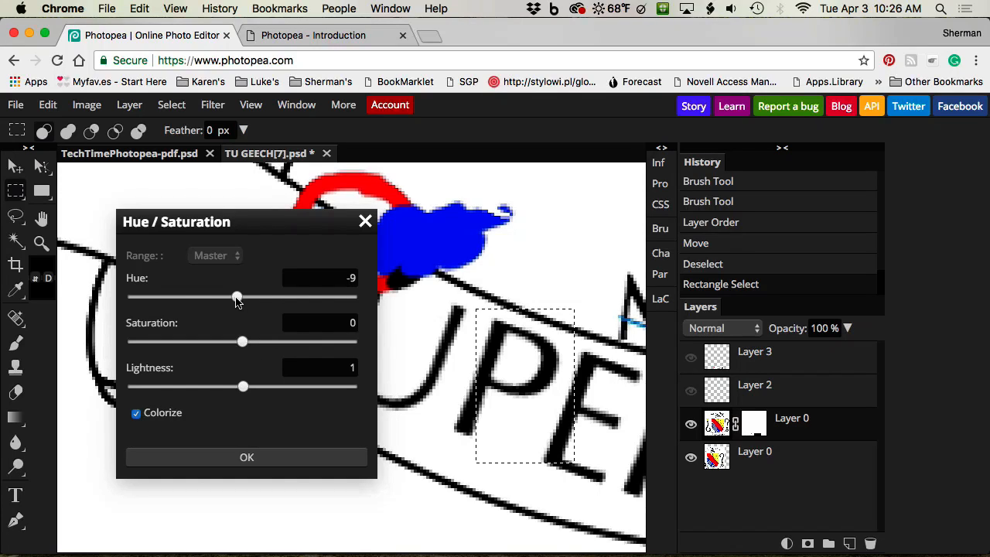
Set hue to -61, saturation to 65 and lightness to 56 for a magenta letter, and apply the adjustment
left_click_drag(237, 297, 297, 298)
left_click_drag(241, 341, 292, 343)
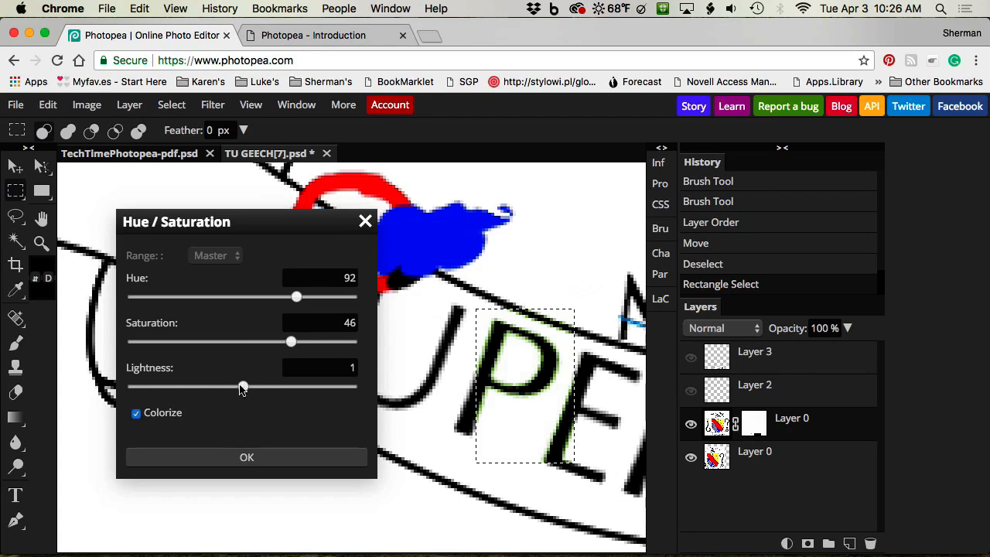
left_click_drag(243, 387, 301, 396)
left_click_drag(291, 341, 312, 340)
left_click_drag(297, 296, 206, 284)
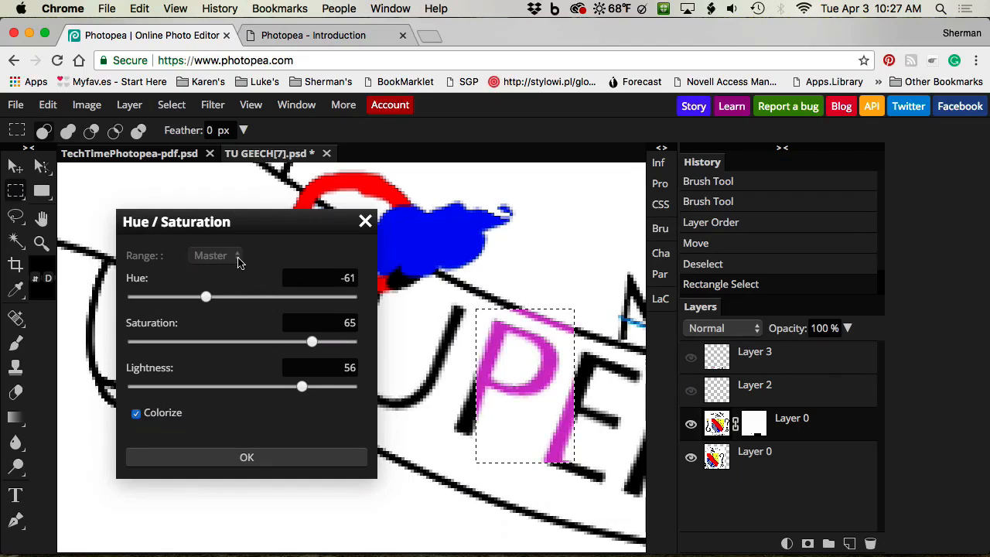
left_click(223, 458)
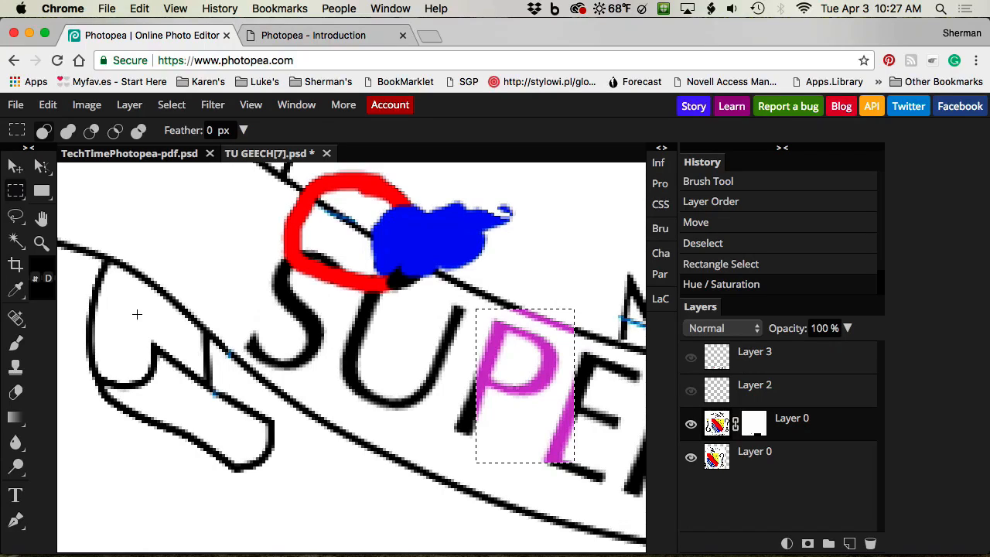
Start exporting the image as JPG and move the Save for web dialog so its settings are fully in view
left_click(19, 106)
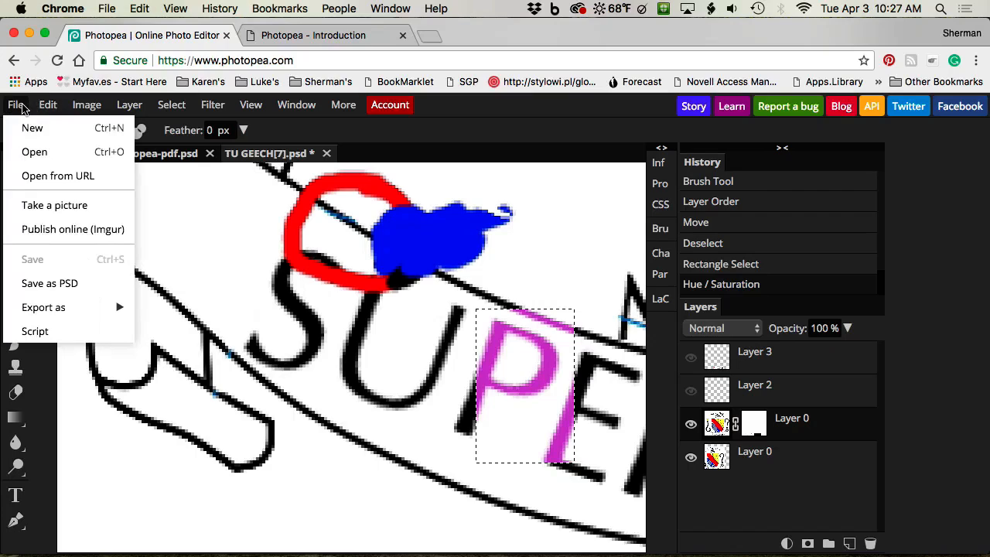
mouse_move(63, 309)
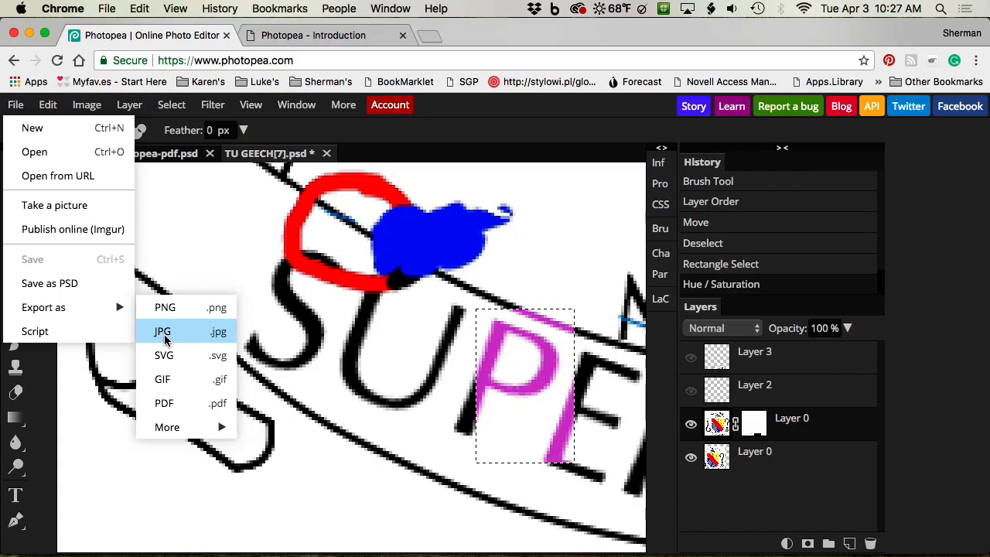
mouse_move(171, 427)
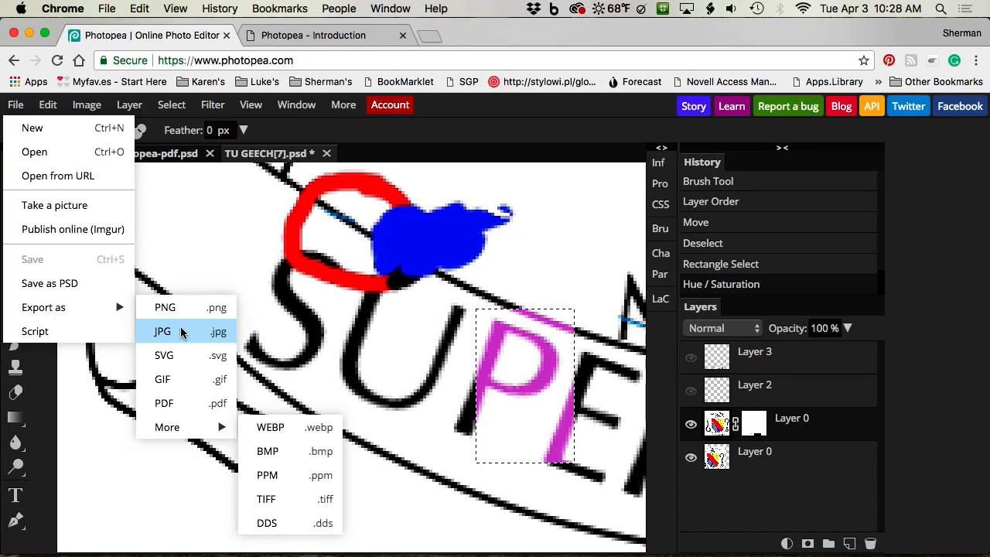
left_click(179, 331)
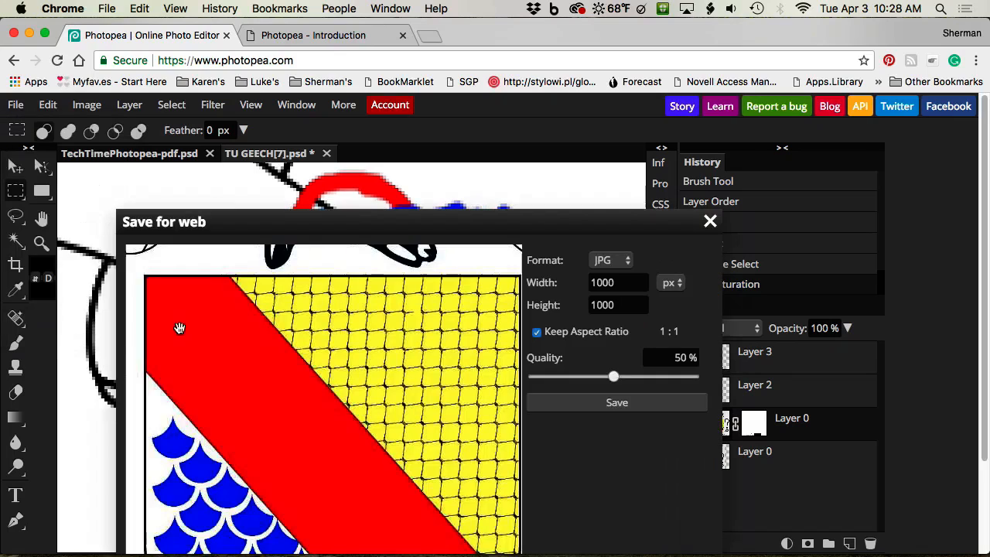
left_click_drag(354, 206, 312, 106)
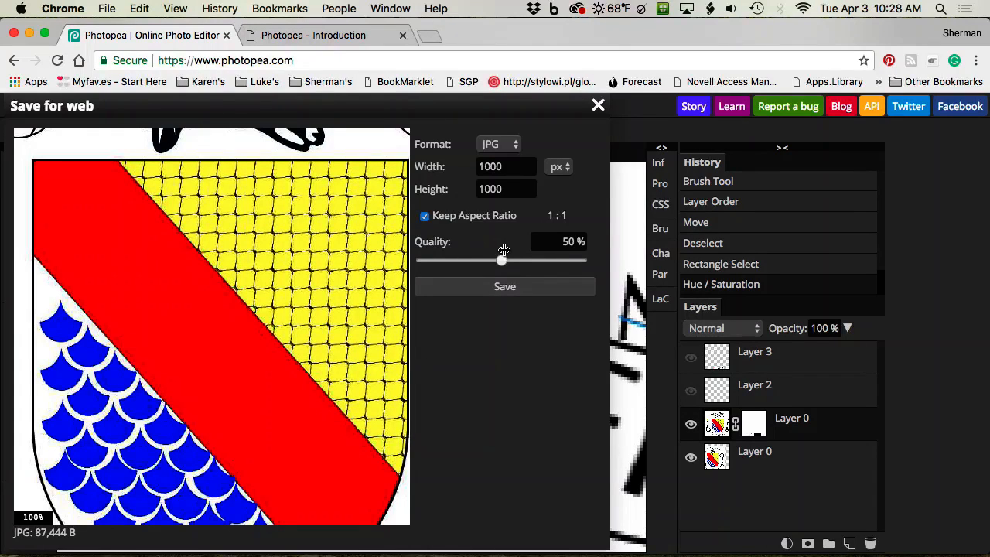
Compare JPG quality at 63% and 14%, set it to 100%, and save the image
left_click_drag(502, 260, 522, 263)
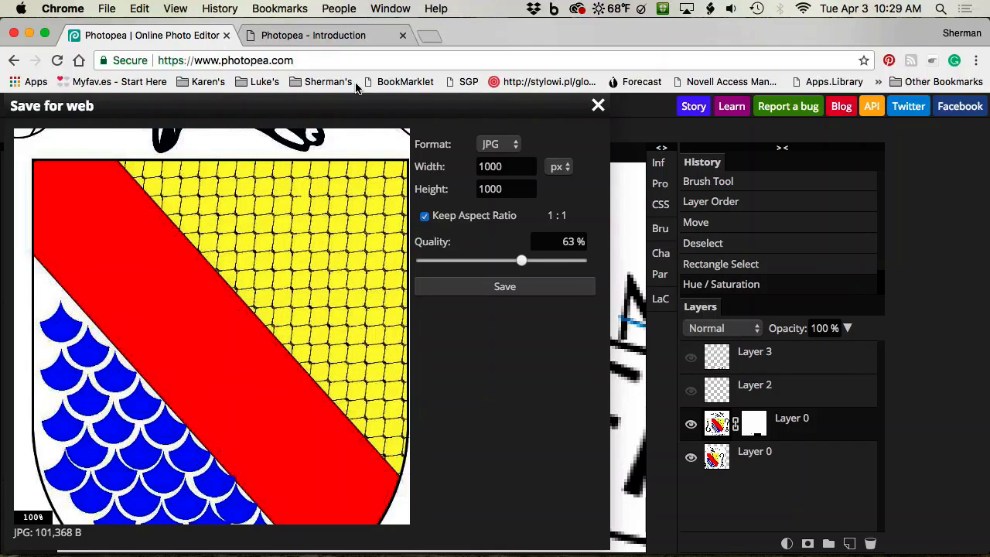
left_click_drag(522, 263, 453, 263)
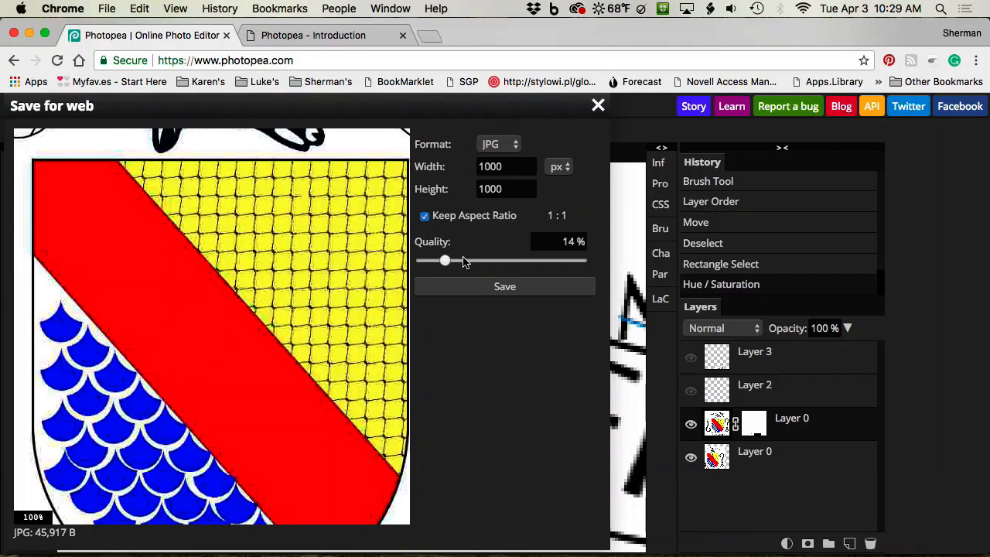
left_click_drag(446, 260, 579, 259)
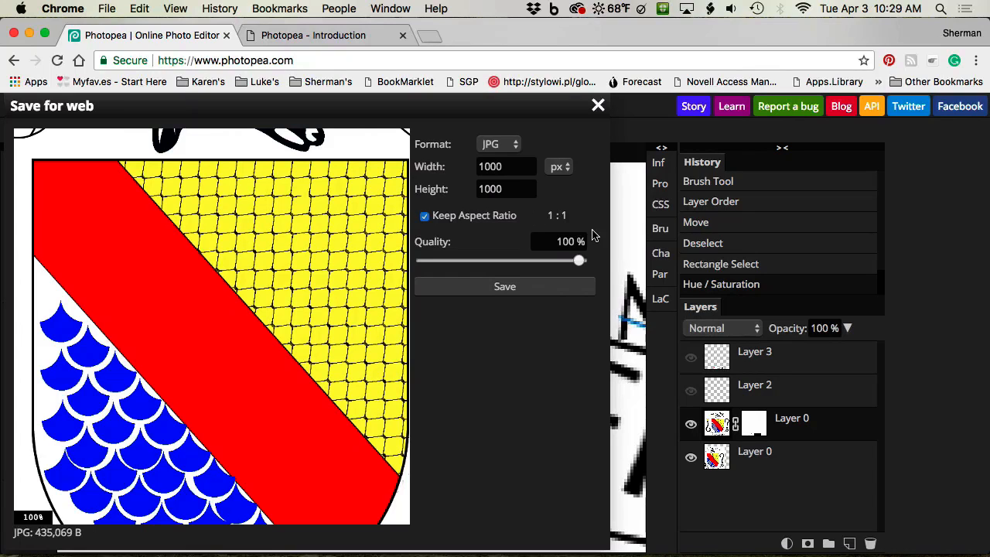
left_click_drag(579, 261, 639, 276)
left_click(486, 283)
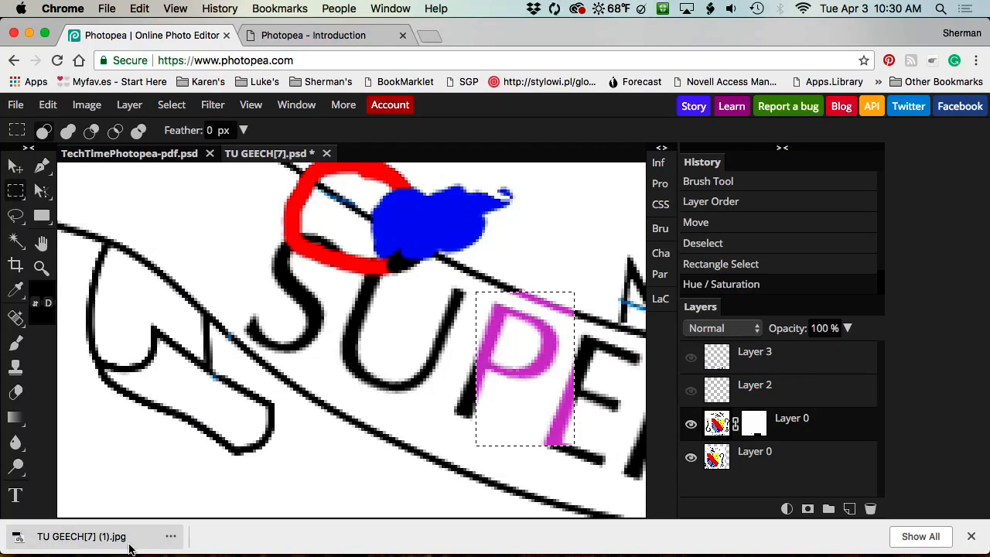
Switch from the browser to another open application
key("super+Tab")
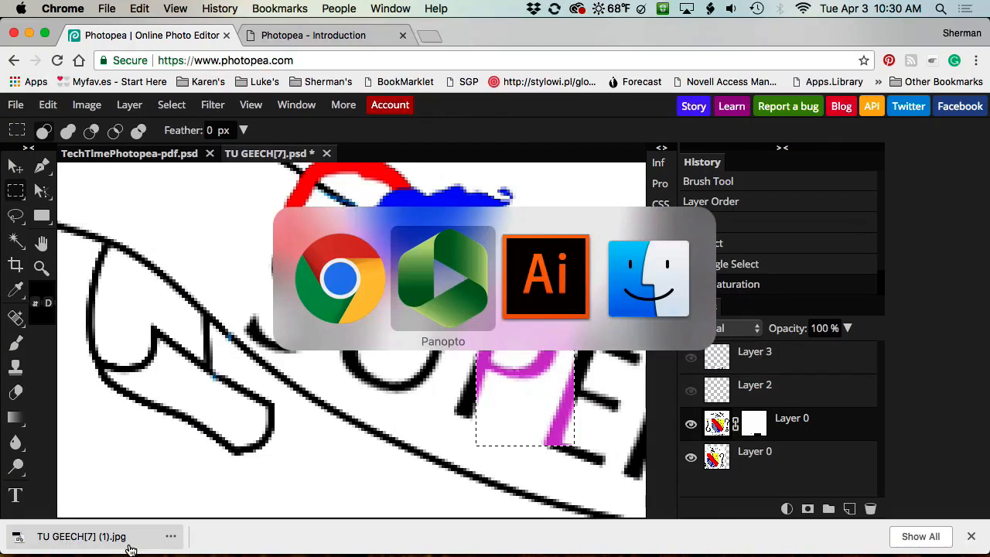